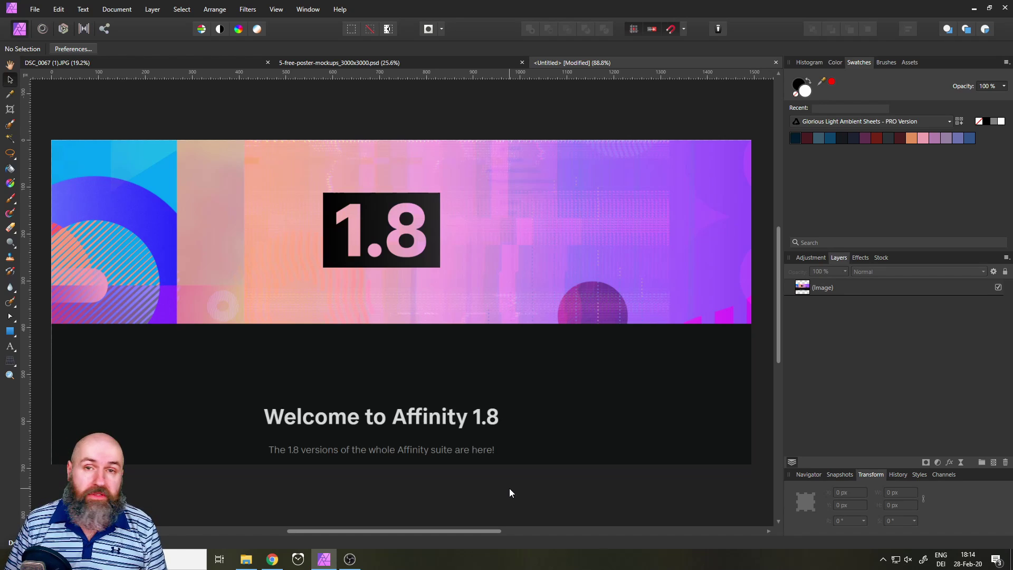
Step: Open a new document via File > New and scroll through the Print Ready presets
{"action": "left_click", "coordinate": [35, 11]}
{"action": "left_click", "coordinate": [31, 33]}
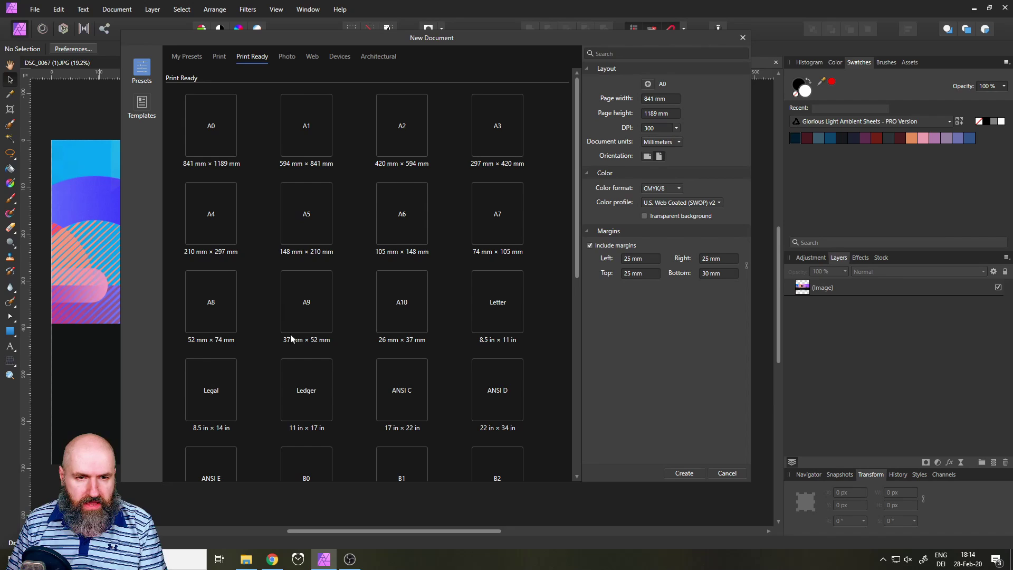
{"action": "left_click_drag", "start_coordinate": [577, 267], "coordinate": [567, 464]}
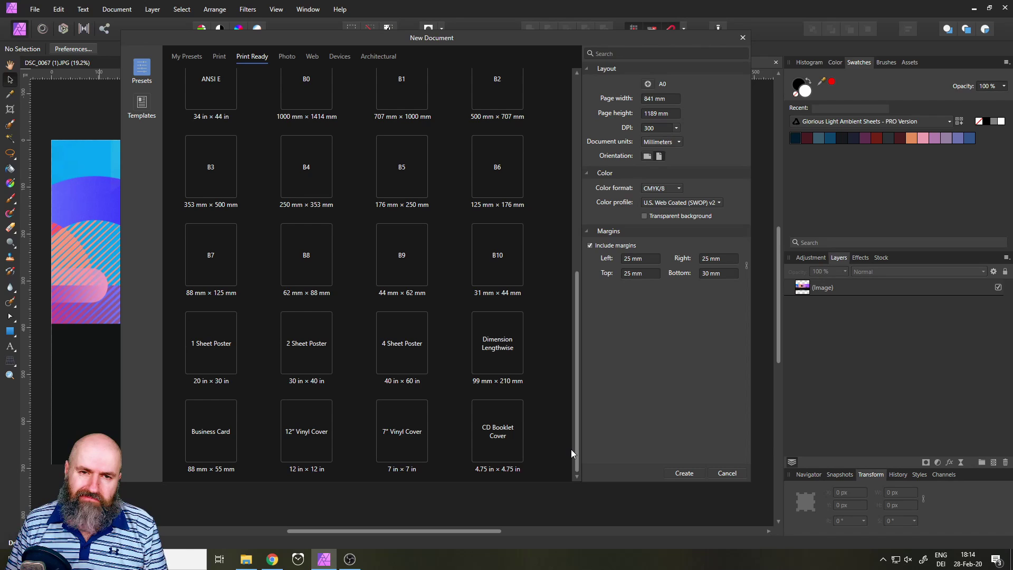
{"action": "left_click_drag", "start_coordinate": [576, 406], "coordinate": [581, 176]}
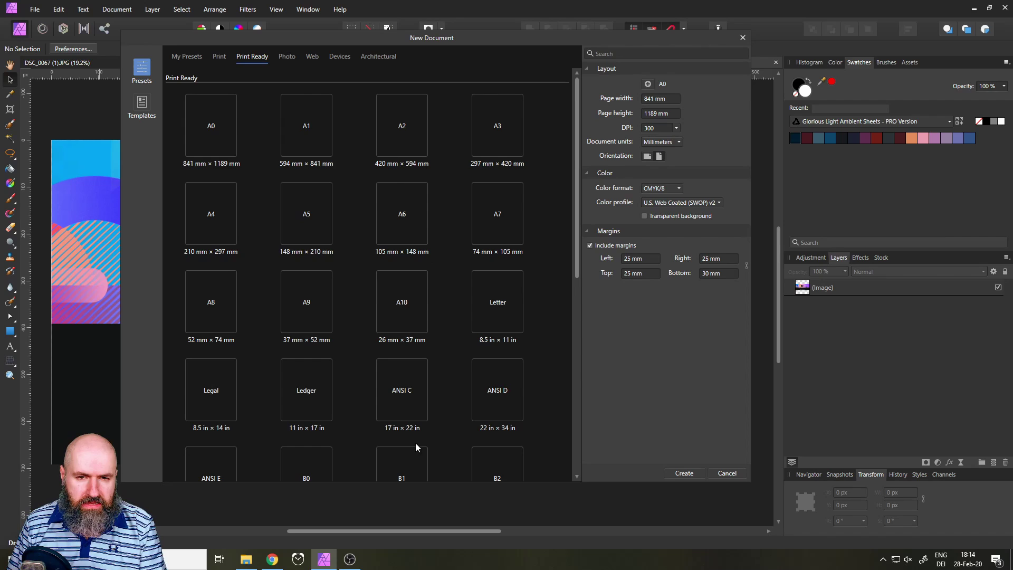
{"action": "scroll", "coordinate": [415, 447], "scroll_direction": "down", "scroll_amount": 8}
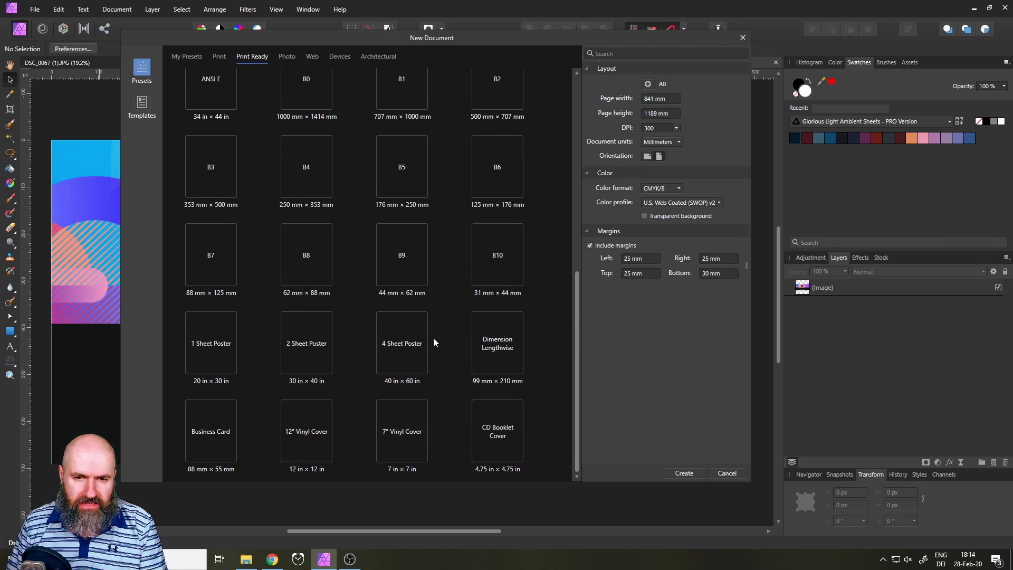
{"action": "scroll", "coordinate": [439, 347], "scroll_direction": "up", "scroll_amount": 10}
{"action": "scroll", "coordinate": [439, 347], "scroll_direction": "down", "scroll_amount": 10}
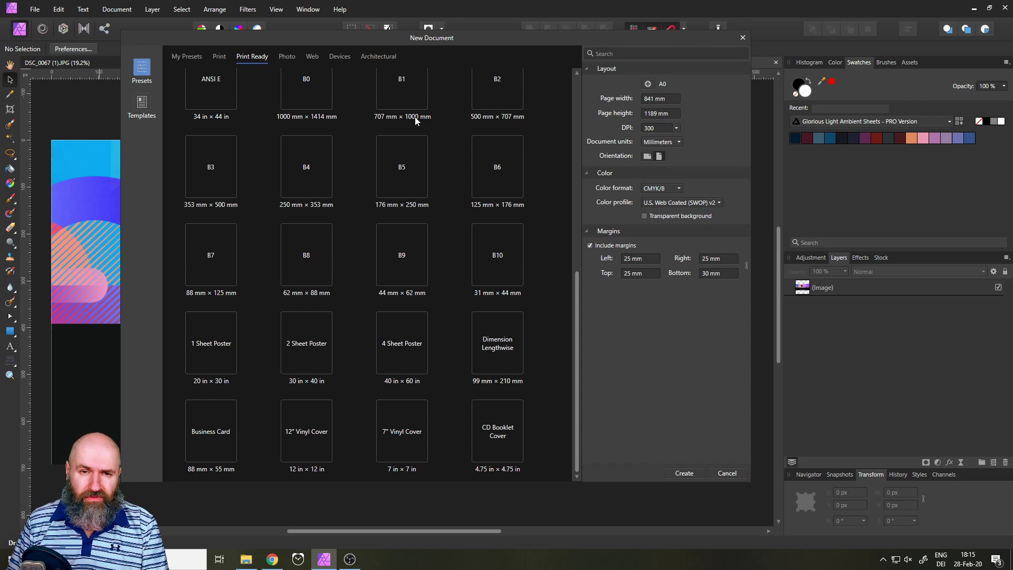
{"action": "scroll", "coordinate": [407, 226], "scroll_direction": "up", "scroll_amount": 3}
Step: Try ANSI C, Ledger, A2, A1, A5, A6, A10, A9 and ANSI D presets, finishing on Letter 8.5 × 11 in
{"action": "left_click", "coordinate": [404, 176]}
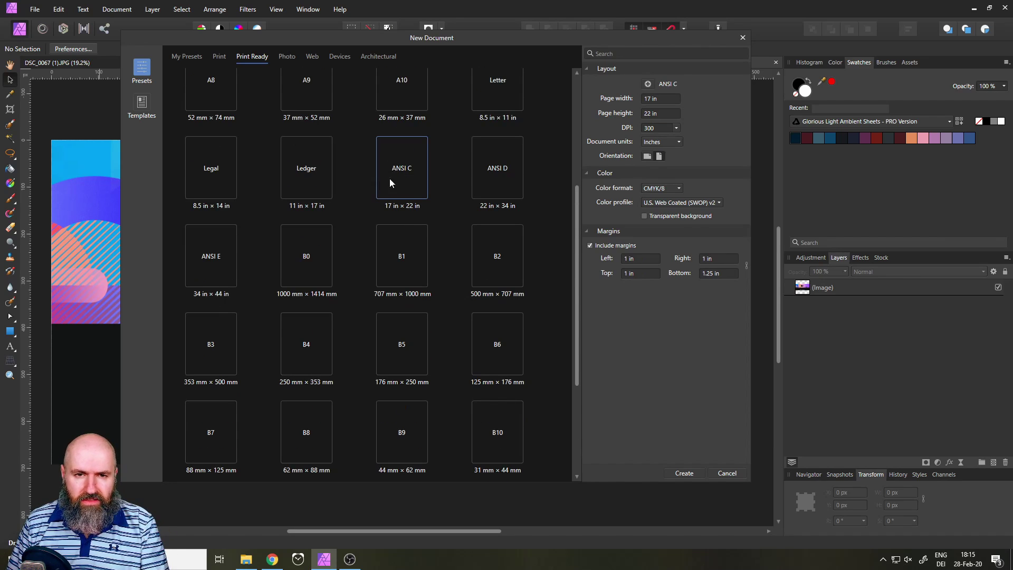
{"action": "left_click", "coordinate": [295, 169]}
{"action": "left_click", "coordinate": [480, 102]}
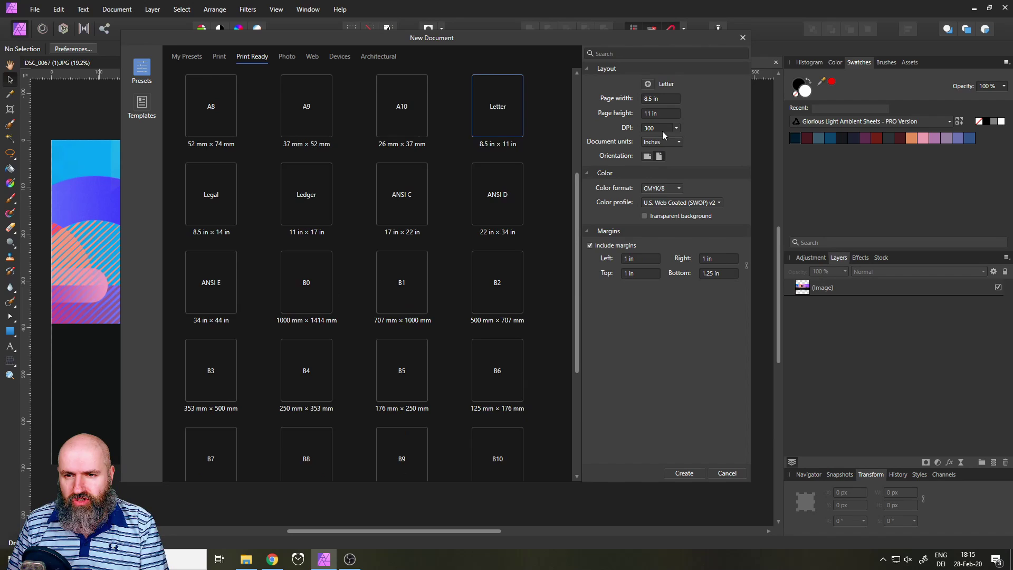
{"action": "scroll", "coordinate": [447, 327], "scroll_direction": "up", "scroll_amount": 3}
{"action": "left_click", "coordinate": [399, 141]}
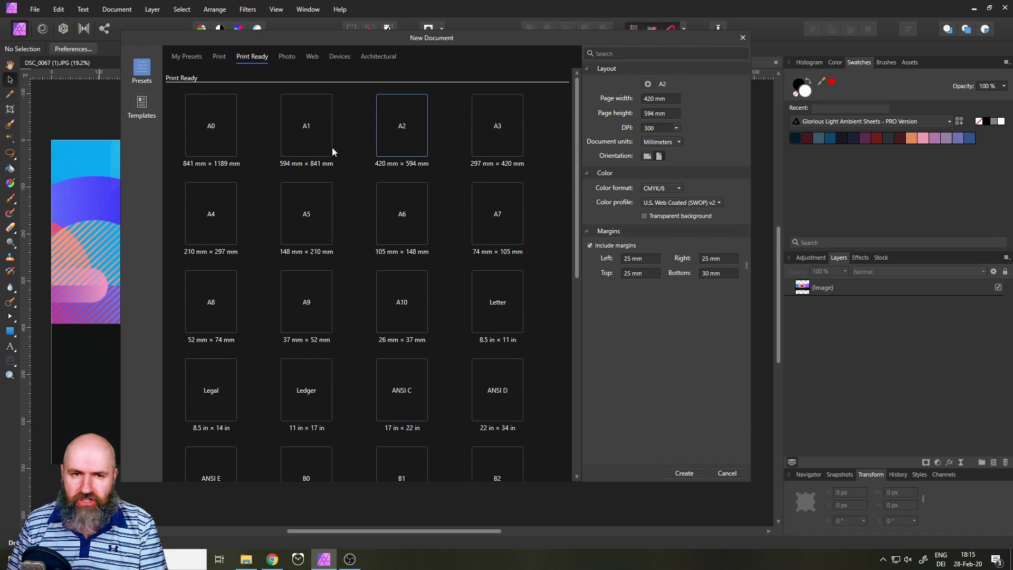
{"action": "left_click", "coordinate": [322, 149]}
{"action": "left_click", "coordinate": [331, 211]}
{"action": "left_click", "coordinate": [424, 238]}
{"action": "left_click", "coordinate": [416, 274]}
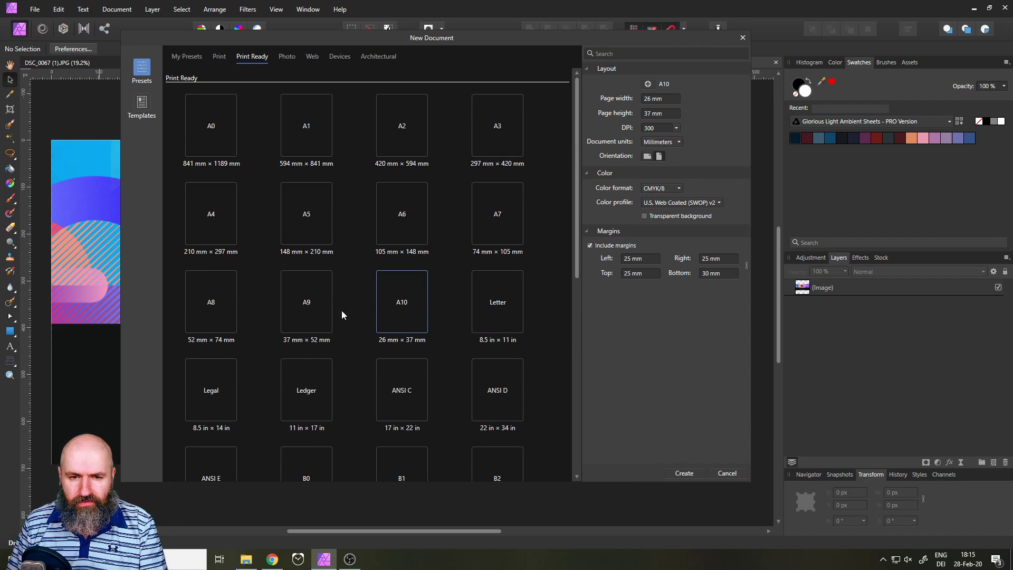
{"action": "left_click", "coordinate": [331, 325]}
{"action": "left_click", "coordinate": [319, 375]}
{"action": "left_click", "coordinate": [427, 385]}
{"action": "left_click", "coordinate": [510, 379]}
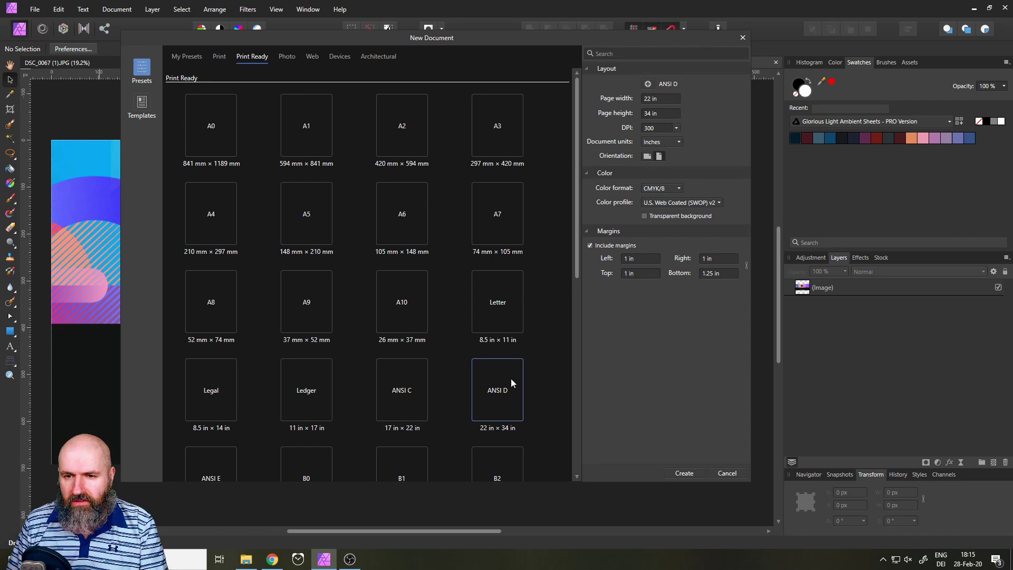
{"action": "left_click", "coordinate": [502, 288]}
Step: Browse the Print, Photo, Web, Devices and Architectural presets, then show My Presets: Instagram, INSTA 2000, Insta 4K
{"action": "left_click", "coordinate": [219, 56]}
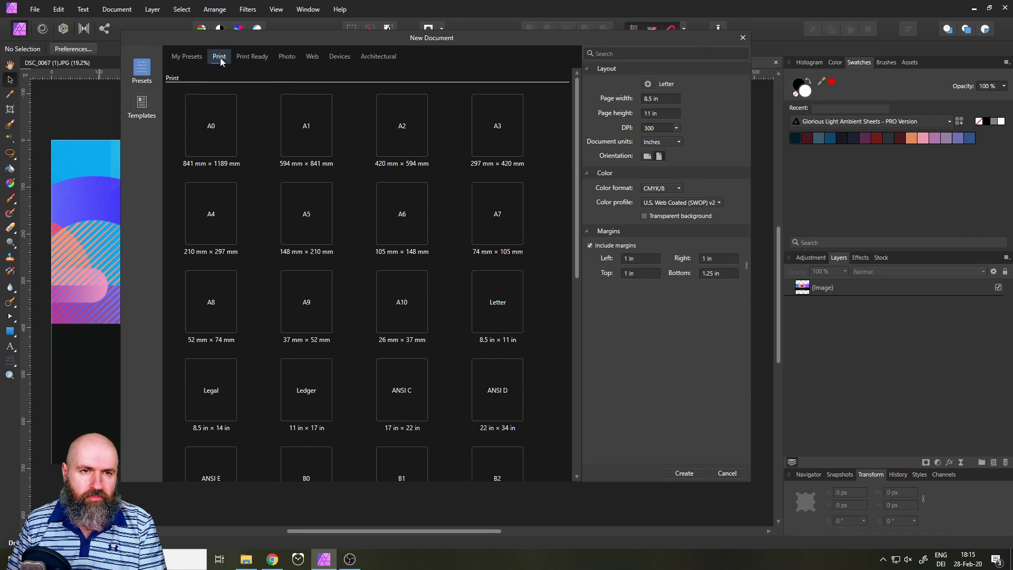
{"action": "left_click", "coordinate": [252, 58]}
{"action": "left_click", "coordinate": [286, 56]}
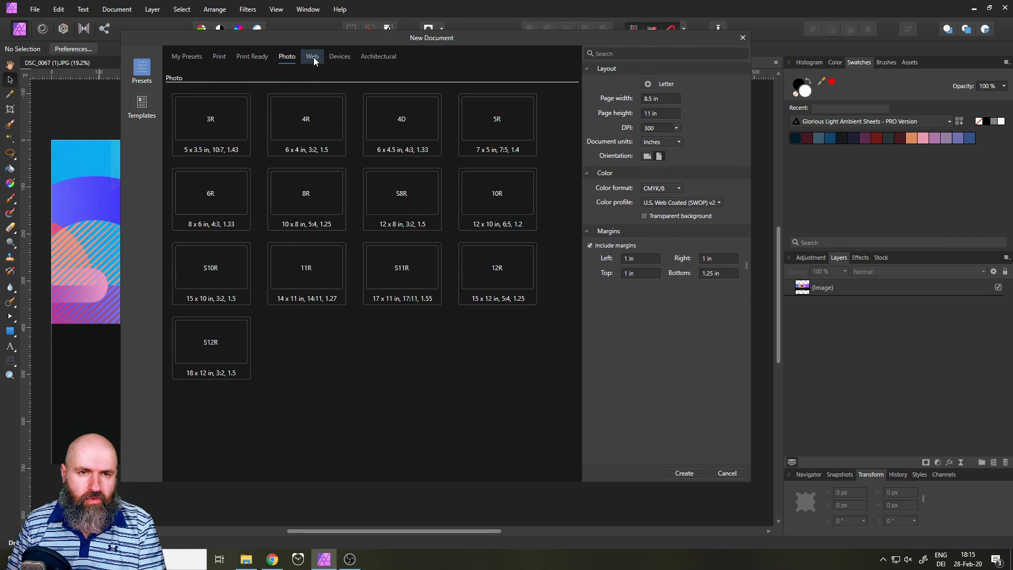
{"action": "left_click", "coordinate": [314, 59]}
{"action": "left_click", "coordinate": [341, 58]}
{"action": "left_click", "coordinate": [377, 58]}
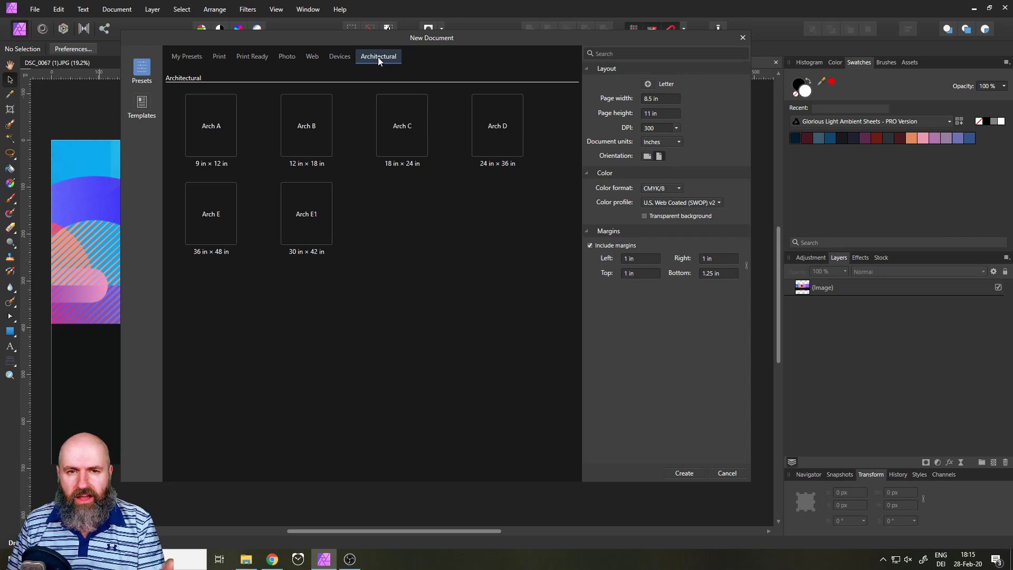
{"action": "left_click", "coordinate": [186, 58]}
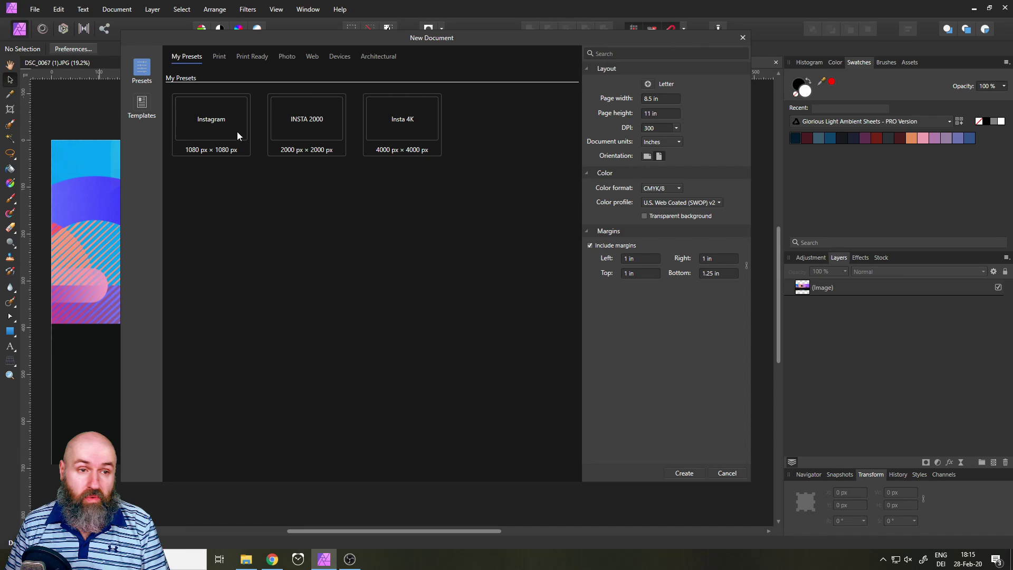
Step: Preview the 04 Camera on Wood, 05 Roses and Notebooks, 02 Pink Fruit and 03 Flowers in edges templates
{"action": "left_click", "coordinate": [141, 104]}
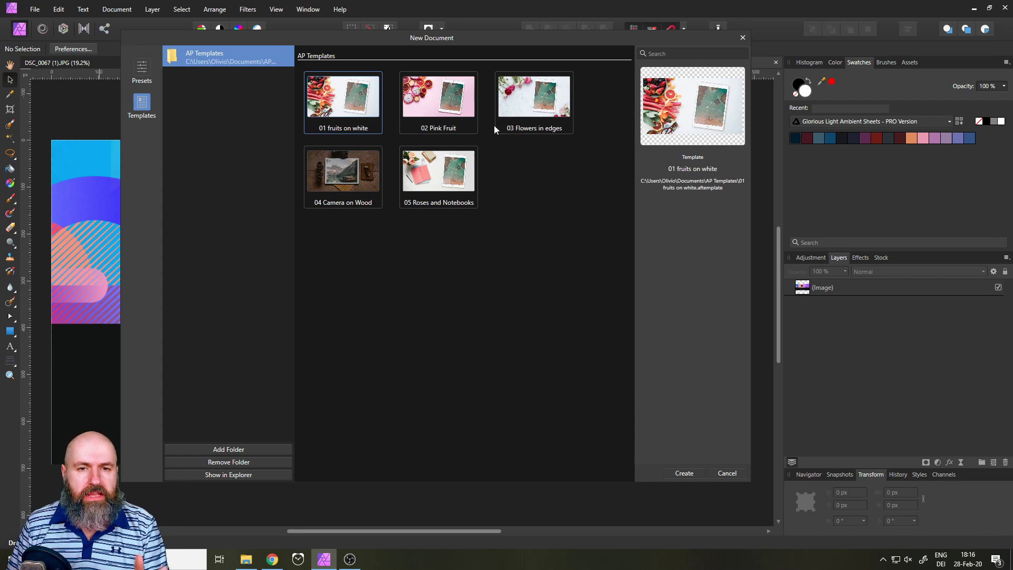
{"action": "left_click", "coordinate": [346, 192]}
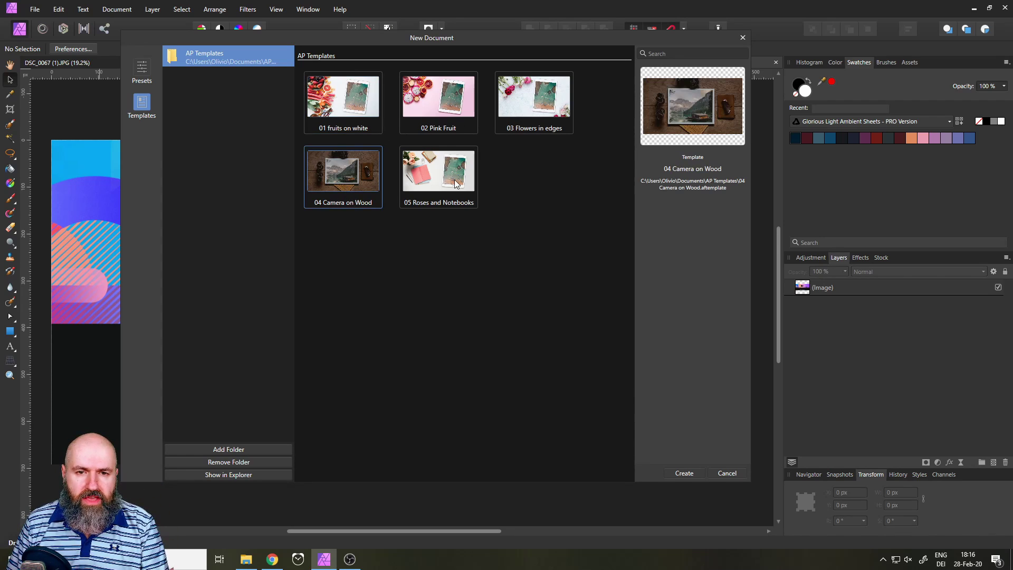
{"action": "left_click", "coordinate": [444, 189]}
{"action": "left_click", "coordinate": [440, 130]}
{"action": "left_click", "coordinate": [522, 109]}
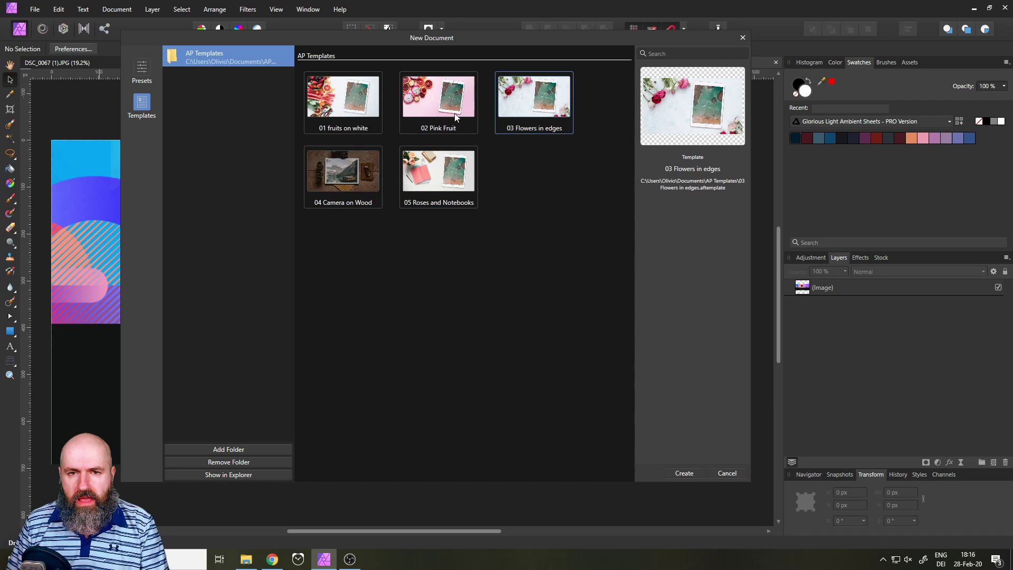
Step: Open the 02 Pink Fruit template and expand 01 emb pic, the device group, Phone Outside and 02 bg emb
{"action": "double_click", "coordinate": [438, 100]}
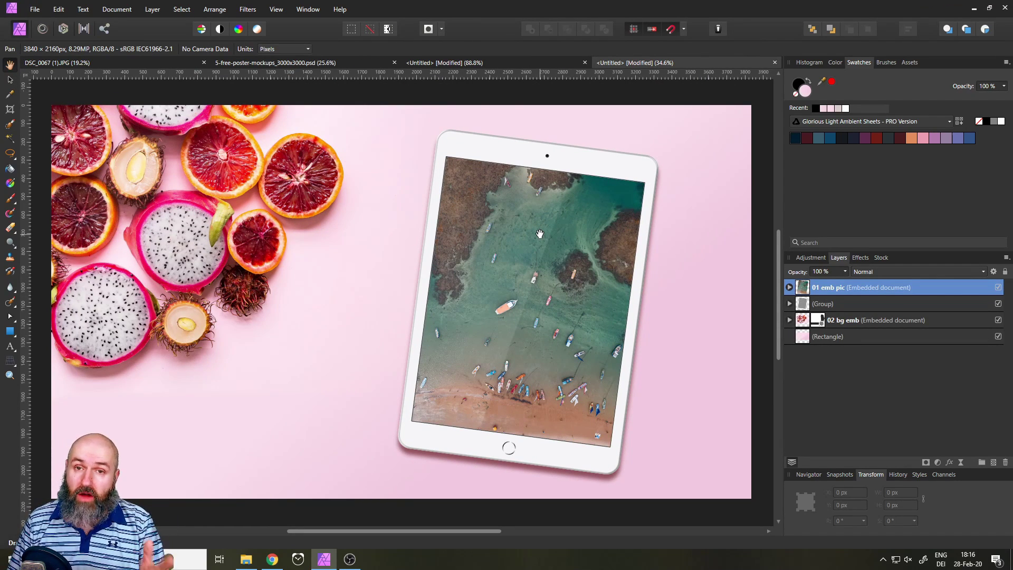
{"action": "left_click", "coordinate": [789, 287]}
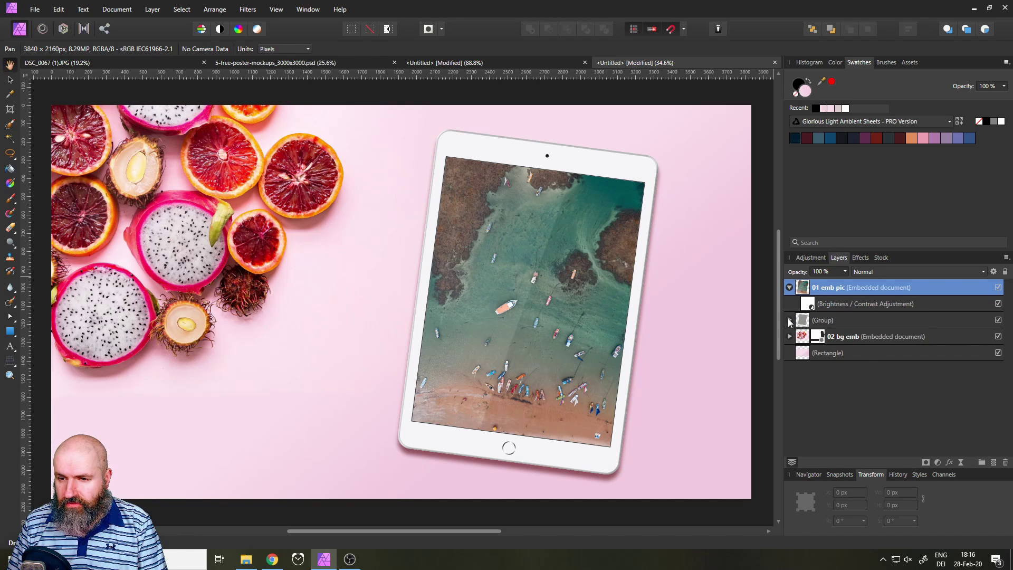
{"action": "left_click", "coordinate": [789, 320]}
{"action": "scroll", "coordinate": [800, 406], "scroll_direction": "down", "scroll_amount": 3}
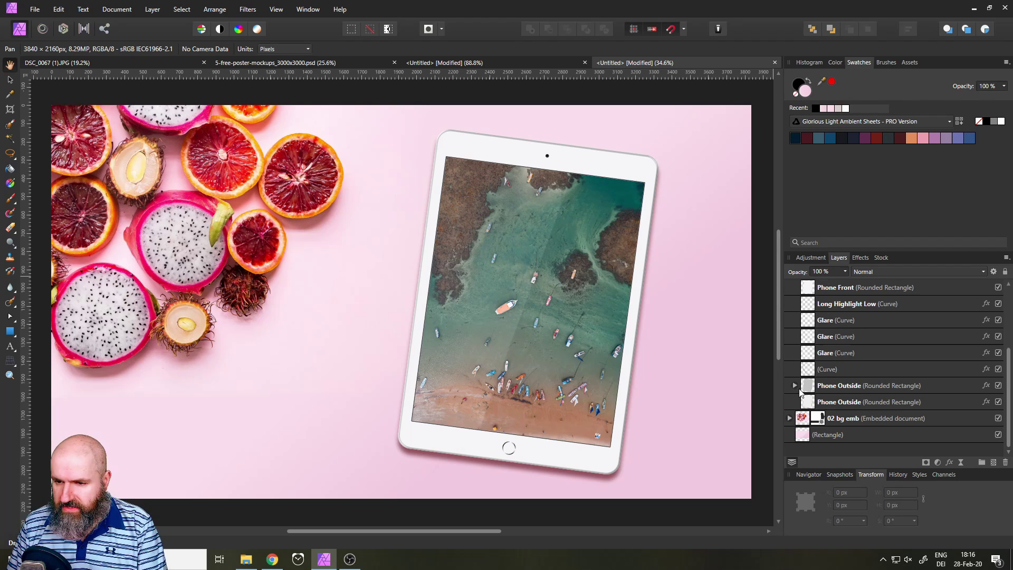
{"action": "left_click", "coordinate": [795, 385]}
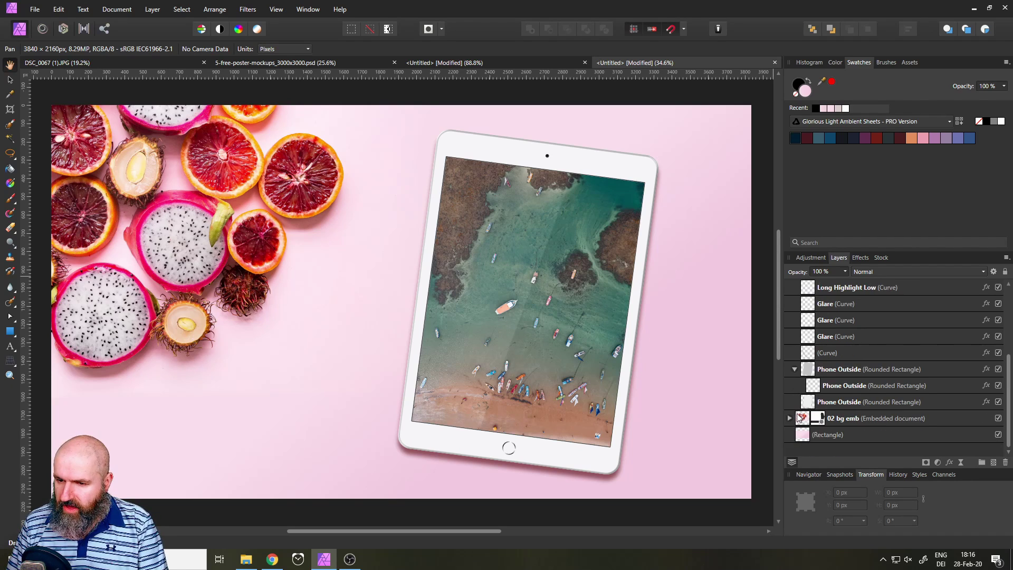
{"action": "left_click", "coordinate": [789, 419]}
Step: Collapse the 01 emb pic layer and deselect everything in the mockup
{"action": "scroll", "coordinate": [823, 393], "scroll_direction": "down", "scroll_amount": 1}
{"action": "scroll", "coordinate": [833, 404], "scroll_direction": "up", "scroll_amount": 8}
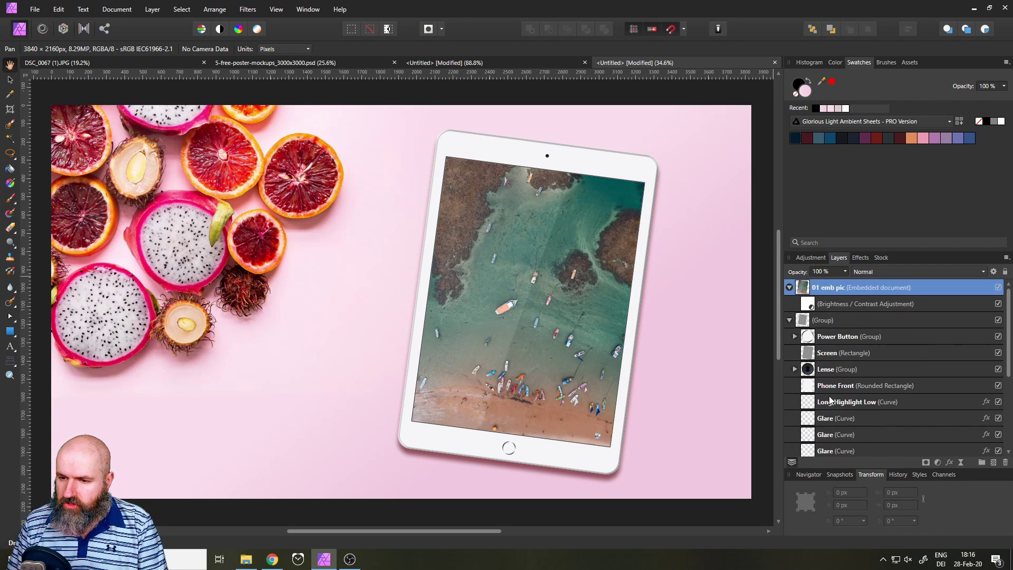
{"action": "left_click", "coordinate": [789, 287]}
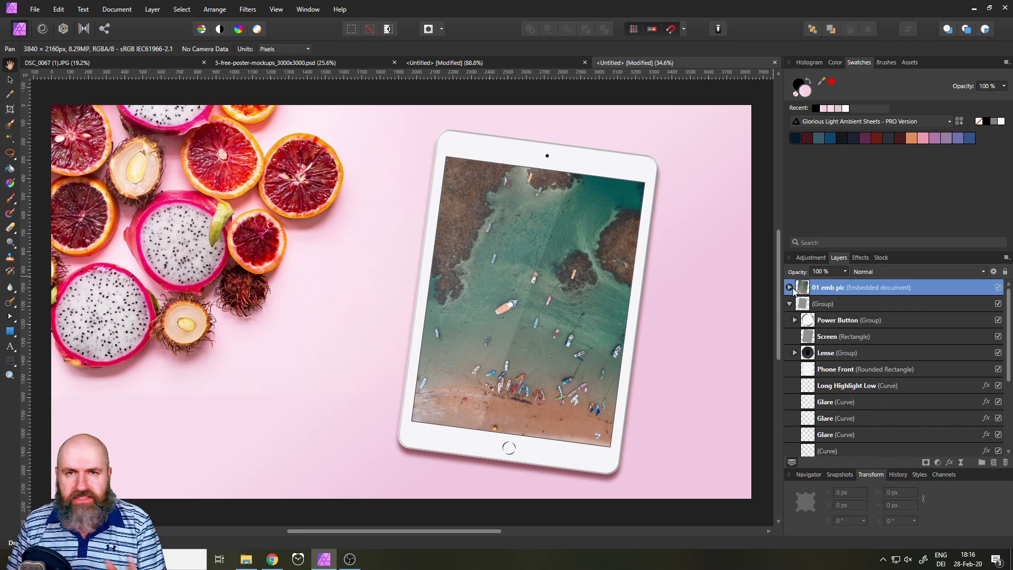
{"action": "key", "text": "v"}
{"action": "left_click", "coordinate": [641, 92]}
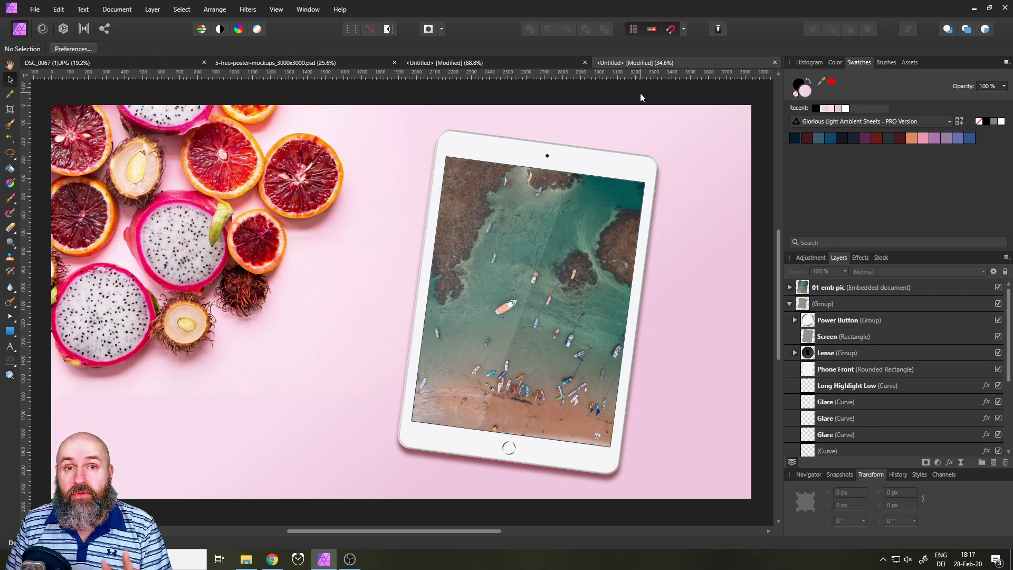
Step: Open File > New on the Templates section, previewing the 02 Pink Fruit mockup
{"action": "left_click", "coordinate": [35, 10]}
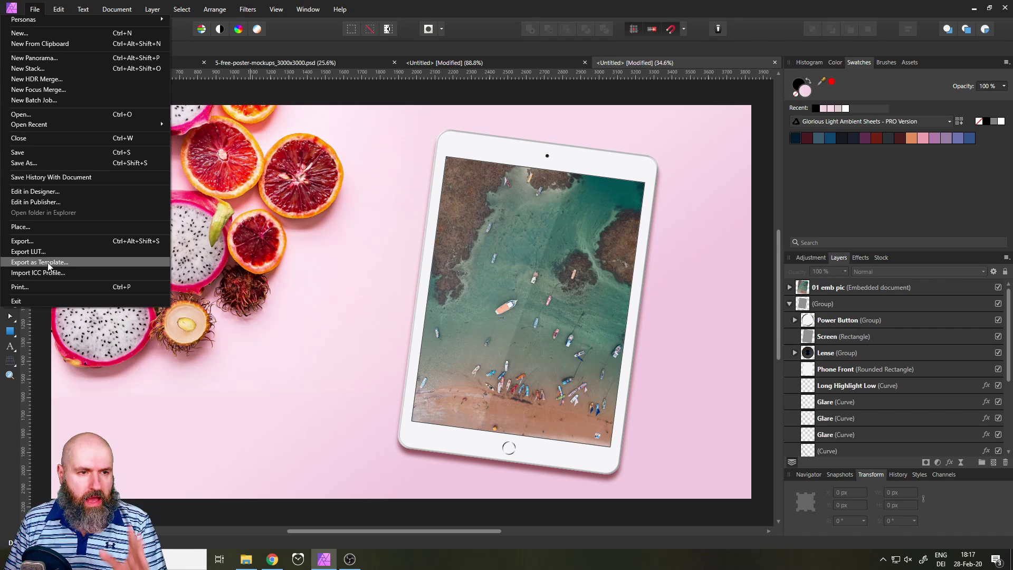
{"action": "left_click", "coordinate": [28, 34]}
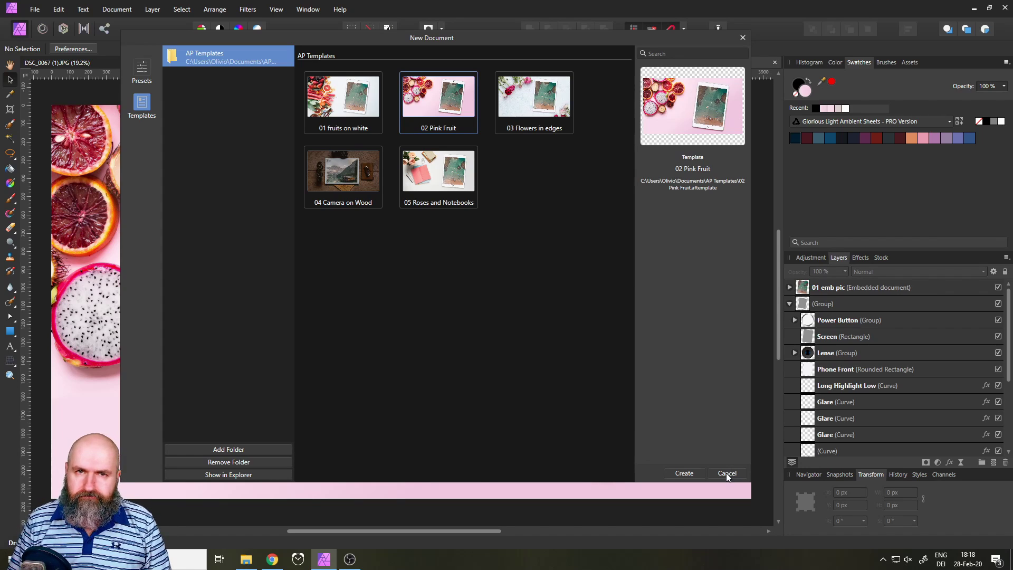
Step: Cancel the New Document dialog and close the Pink Fruit mockup without saving
{"action": "left_click", "coordinate": [729, 471]}
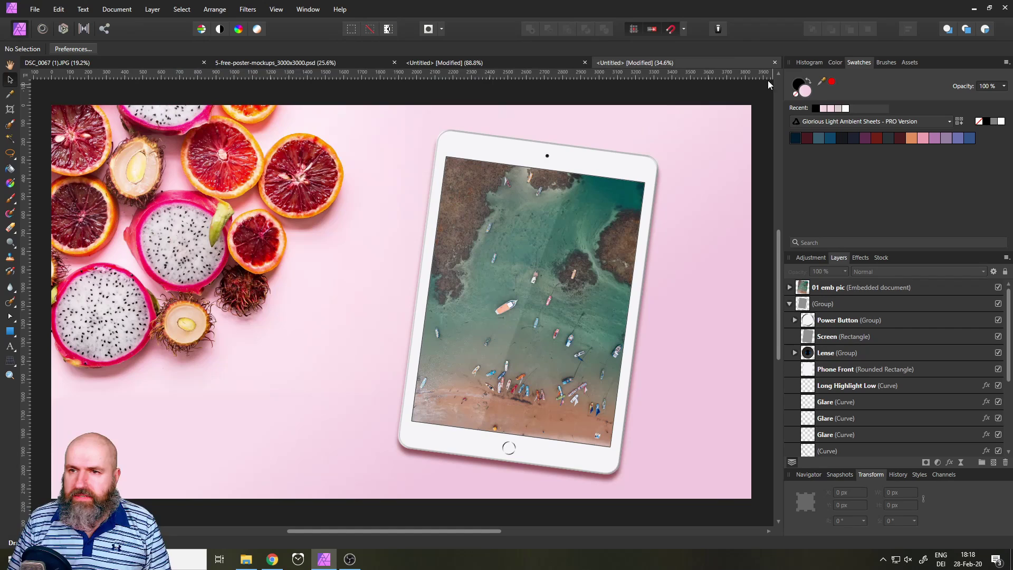
{"action": "left_click", "coordinate": [774, 64]}
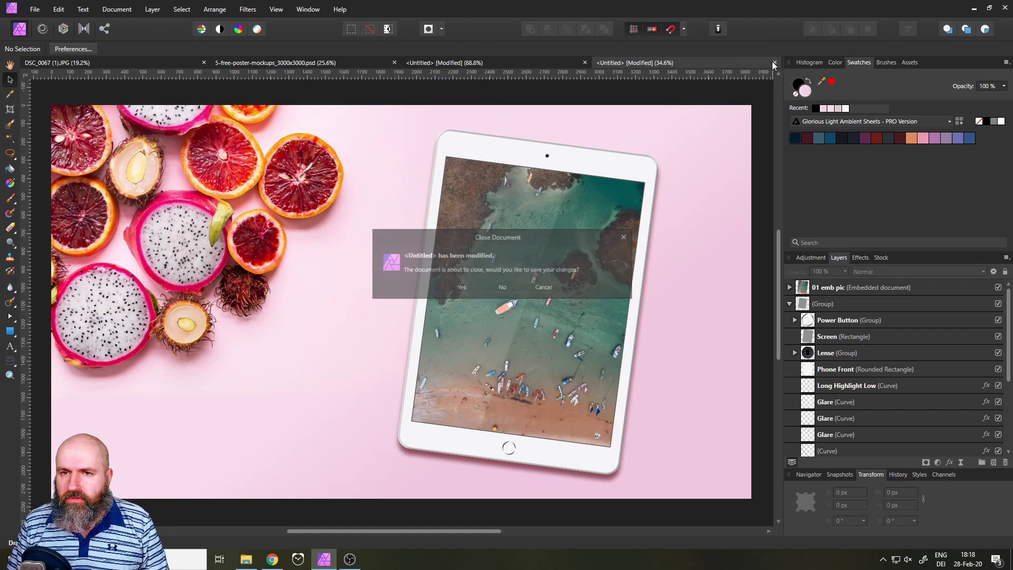
{"action": "left_click", "coordinate": [505, 288]}
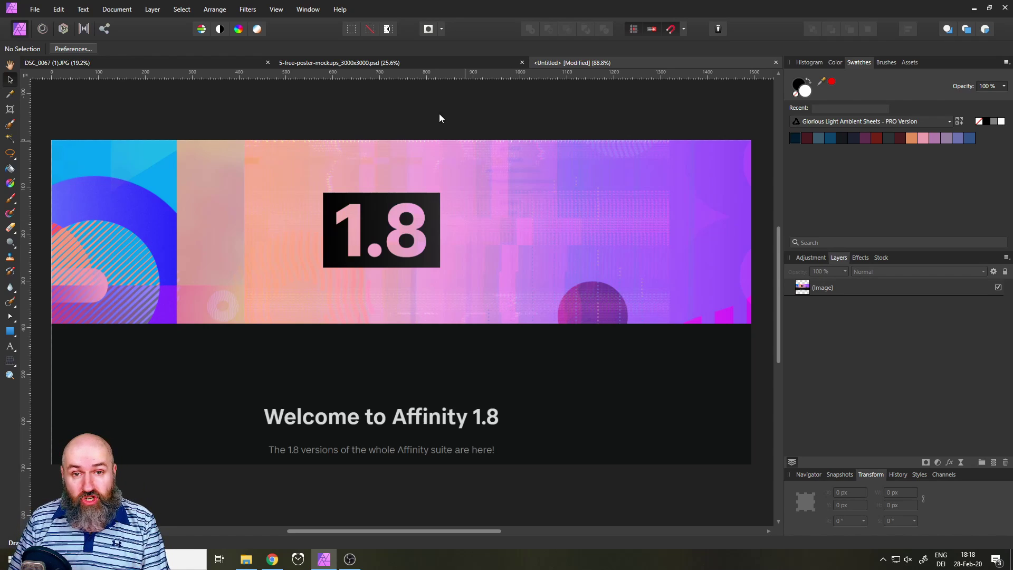
Step: Switch to the 5-free-poster-mockups_3000x3000.psd document tab
{"action": "left_click", "coordinate": [398, 63]}
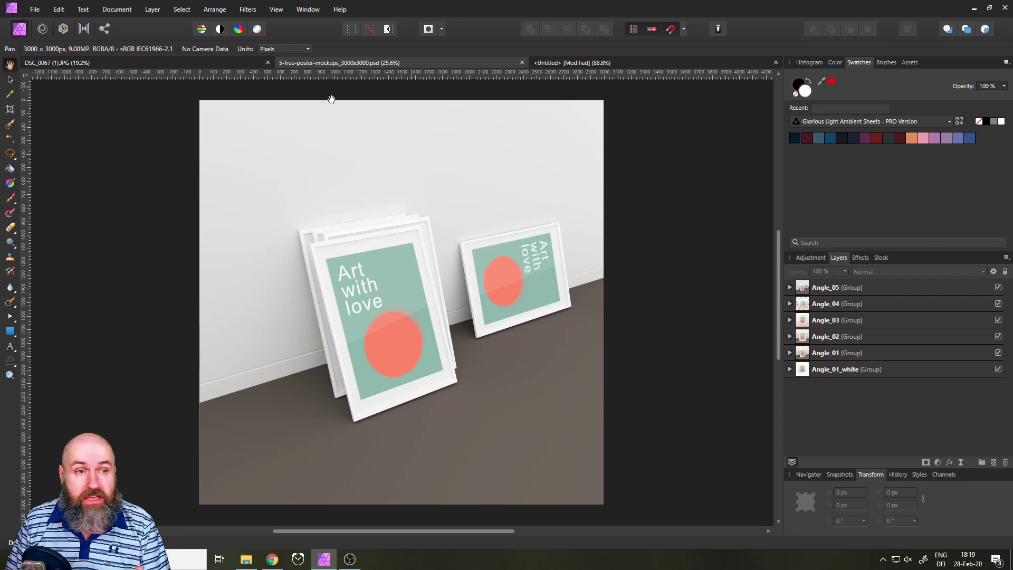
Step: Review the General PSD import settings in Edit > Preferences, then close it
{"action": "left_click", "coordinate": [63, 11]}
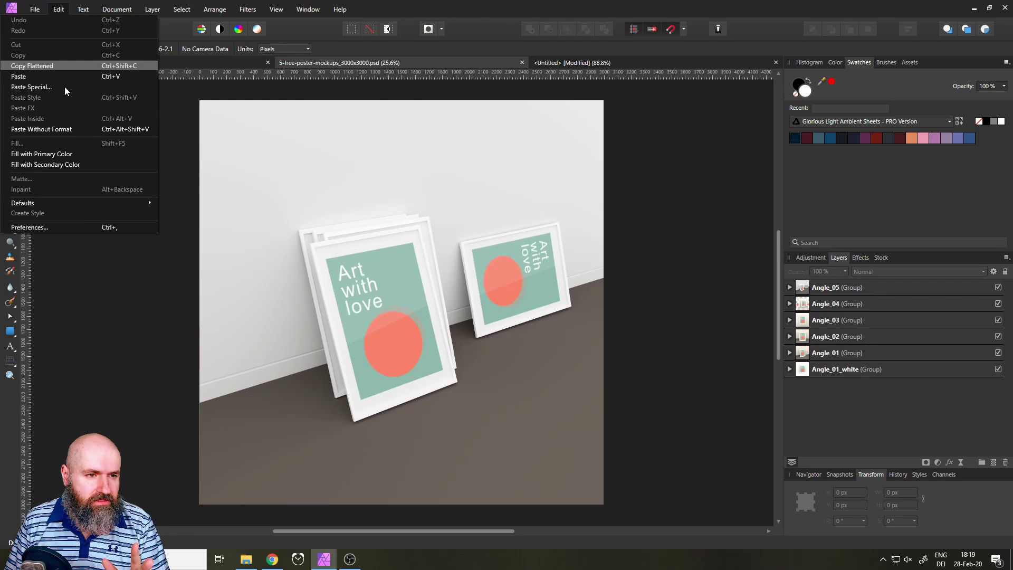
{"action": "left_click", "coordinate": [74, 222]}
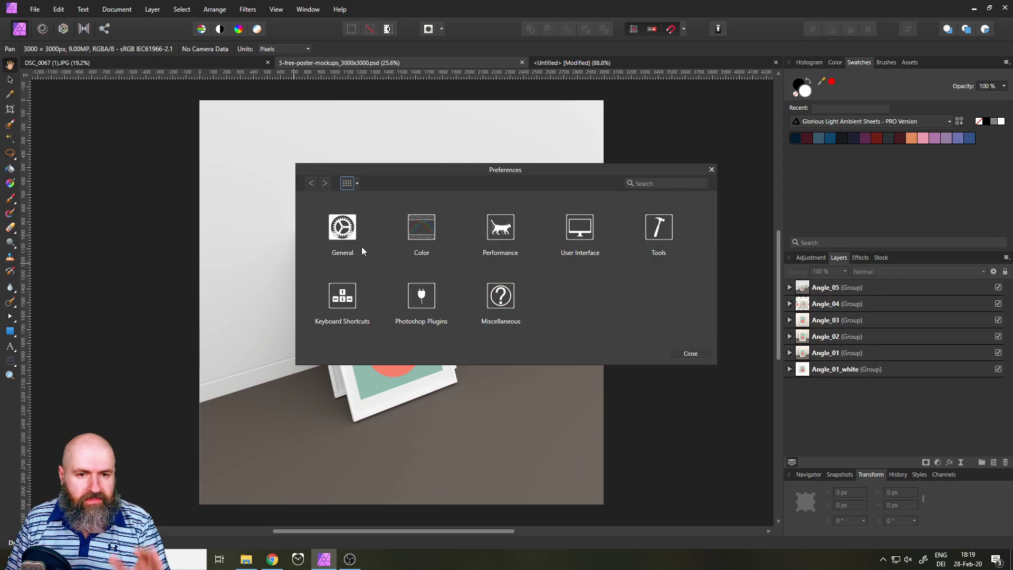
{"action": "left_click", "coordinate": [343, 226]}
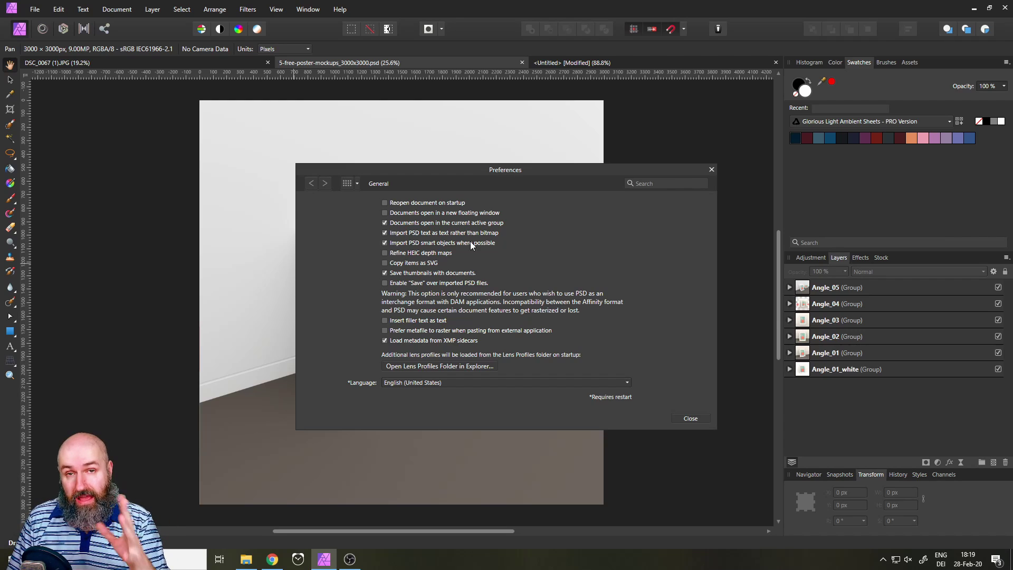
{"action": "left_click", "coordinate": [691, 419]}
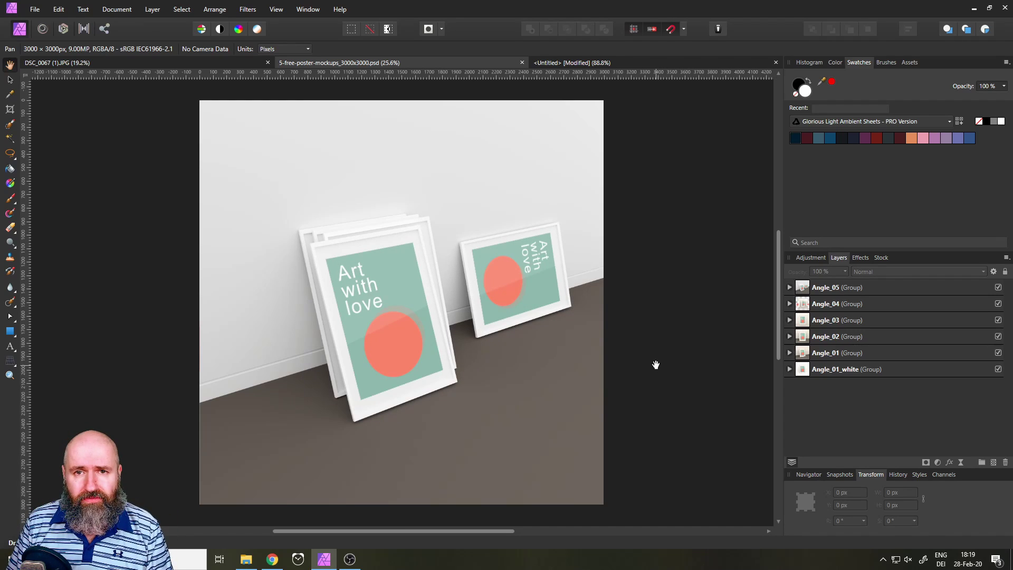
Step: Hide the Angle_05, Angle_04, Angle_03 and Angle_02 mockup groups
{"action": "left_click", "coordinate": [998, 287]}
{"action": "left_click", "coordinate": [998, 303]}
{"action": "left_click", "coordinate": [997, 336]}
{"action": "left_click", "coordinate": [998, 319]}
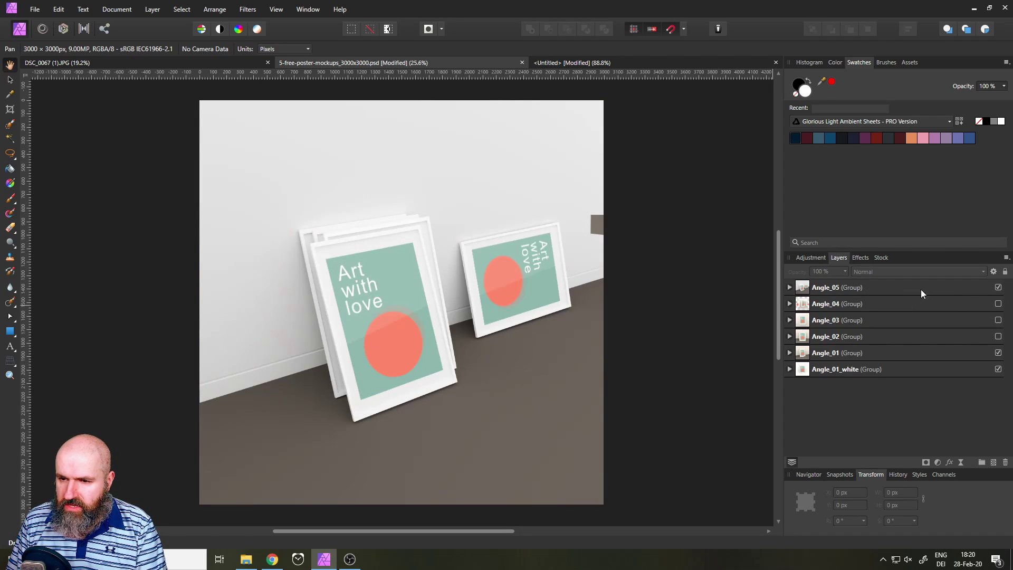
Step: Expand Angle_05, its Right group and the Your Design - right embedded document in Layers
{"action": "left_click", "coordinate": [789, 287]}
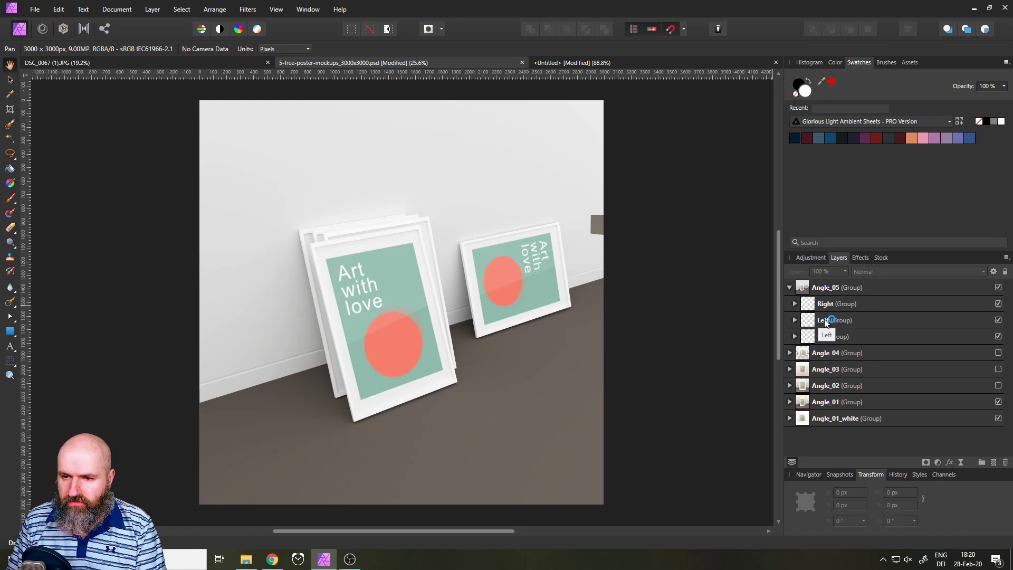
{"action": "left_click", "coordinate": [794, 303]}
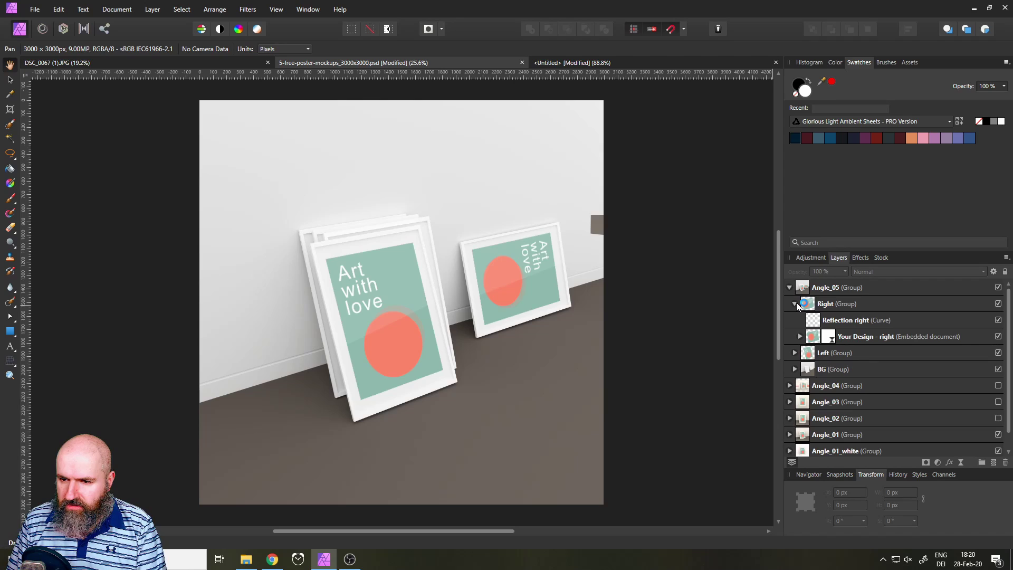
{"action": "left_click", "coordinate": [801, 336]}
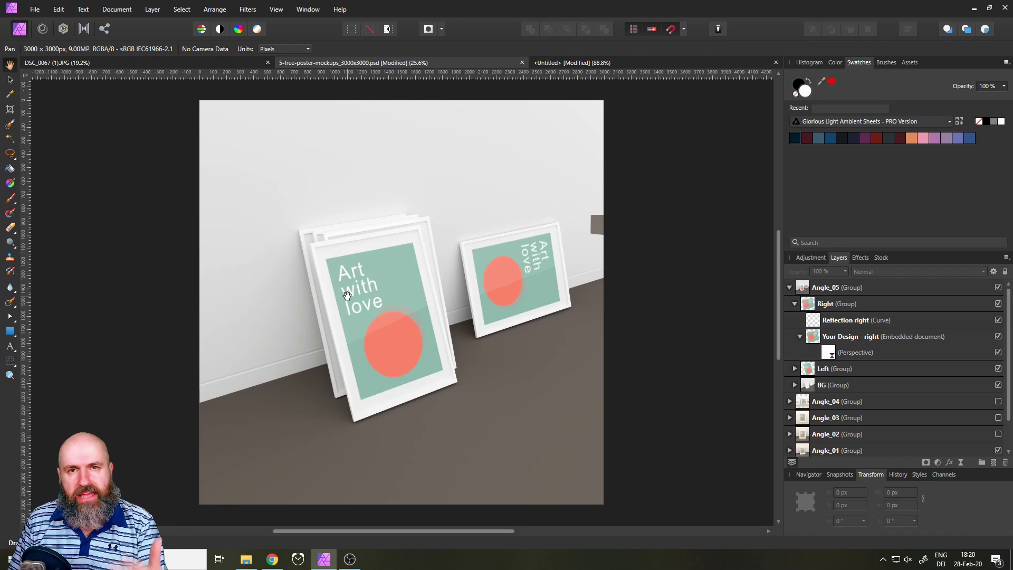
Step: In the Your Design - right embedded document, fill Ellipse 1 blue, then view the updated mockup
{"action": "double_click", "coordinate": [813, 338]}
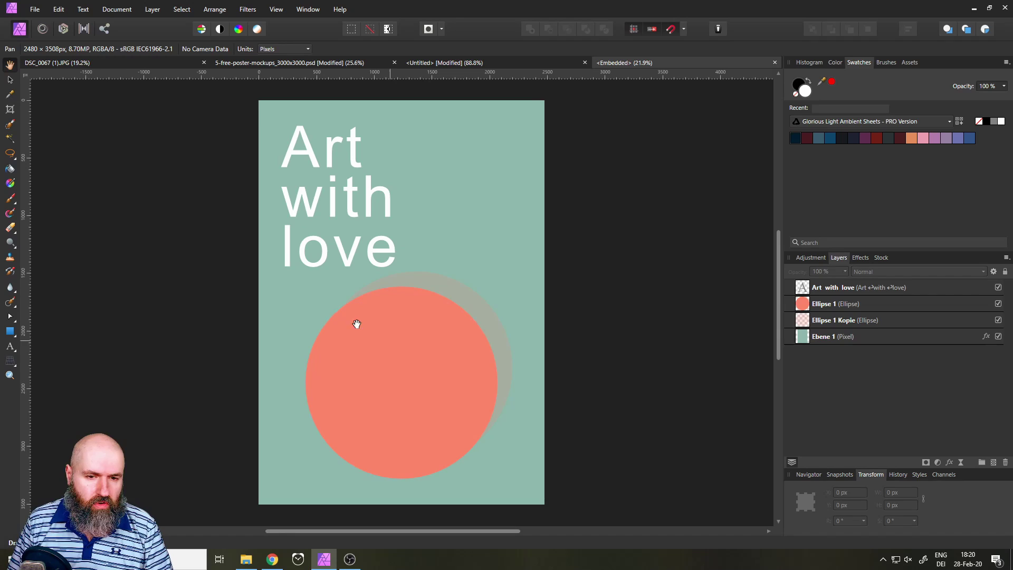
{"action": "left_click", "coordinate": [10, 79]}
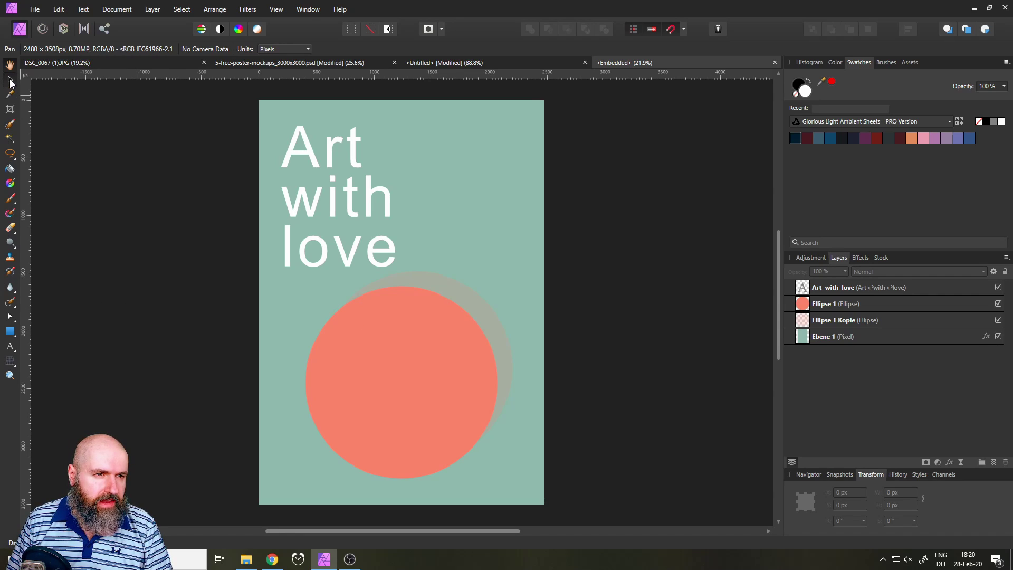
{"action": "left_click", "coordinate": [451, 376]}
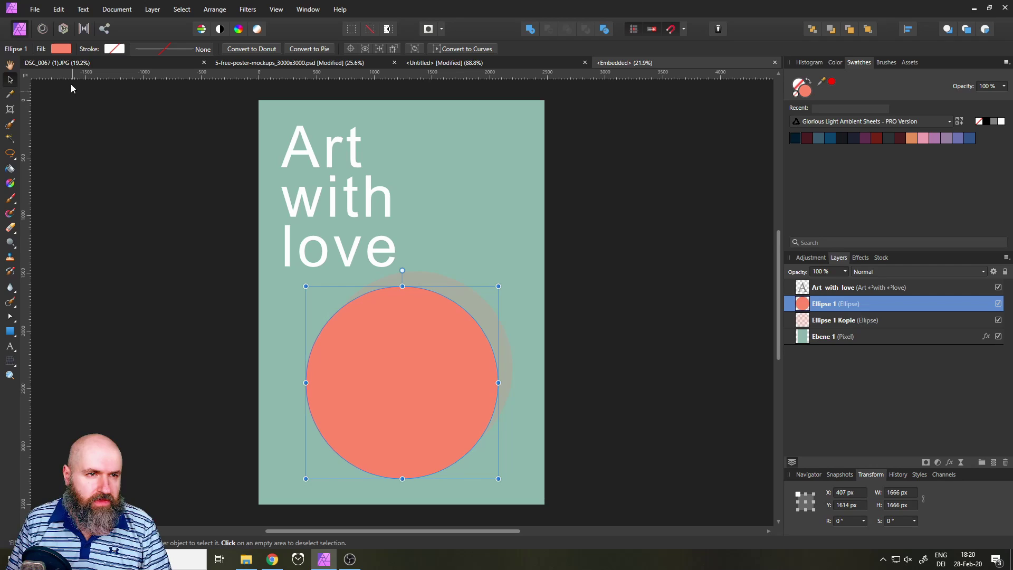
{"action": "left_click", "coordinate": [54, 49]}
{"action": "left_click", "coordinate": [109, 159]}
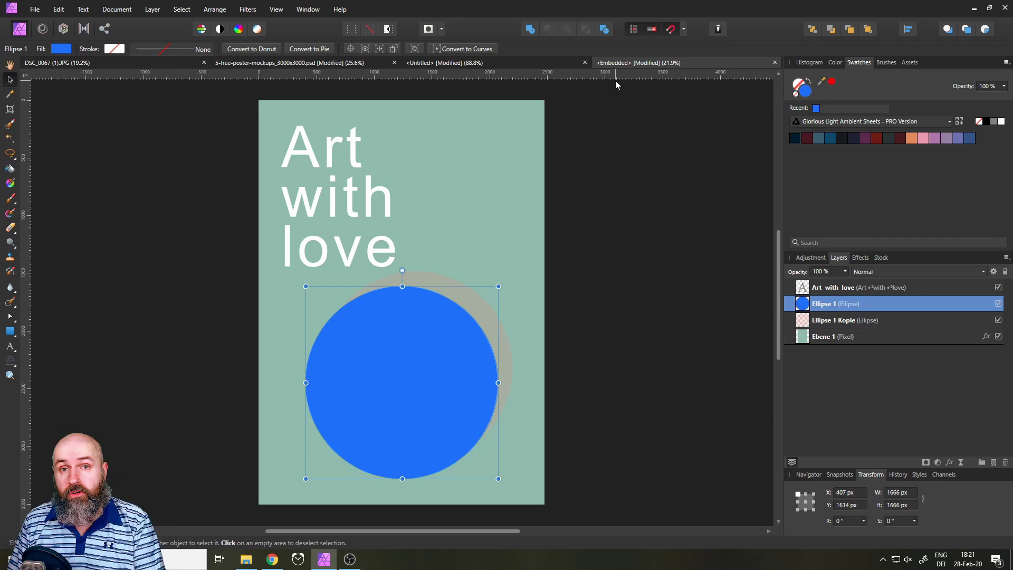
{"action": "left_click", "coordinate": [299, 64]}
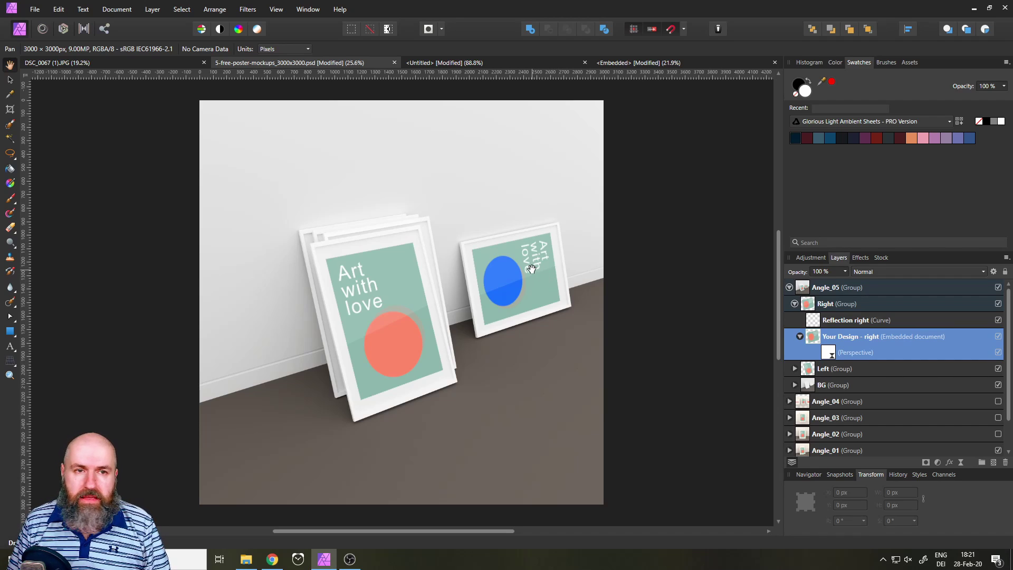
Step: Switch to the DSC_0067 (1).JPG photo and add the Metadata panel from View > Studio
{"action": "left_click", "coordinate": [153, 64]}
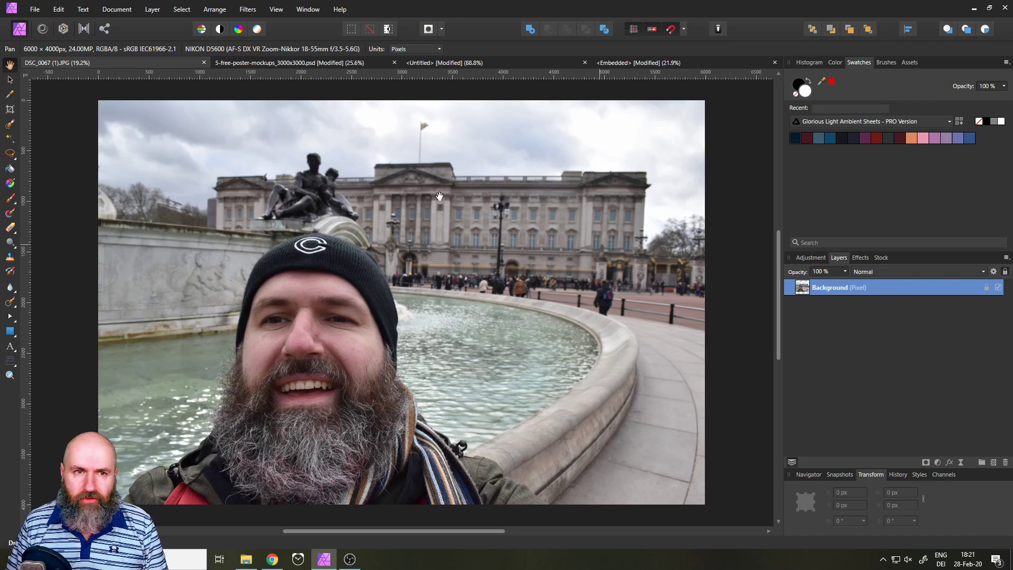
{"action": "left_click", "coordinate": [276, 9]}
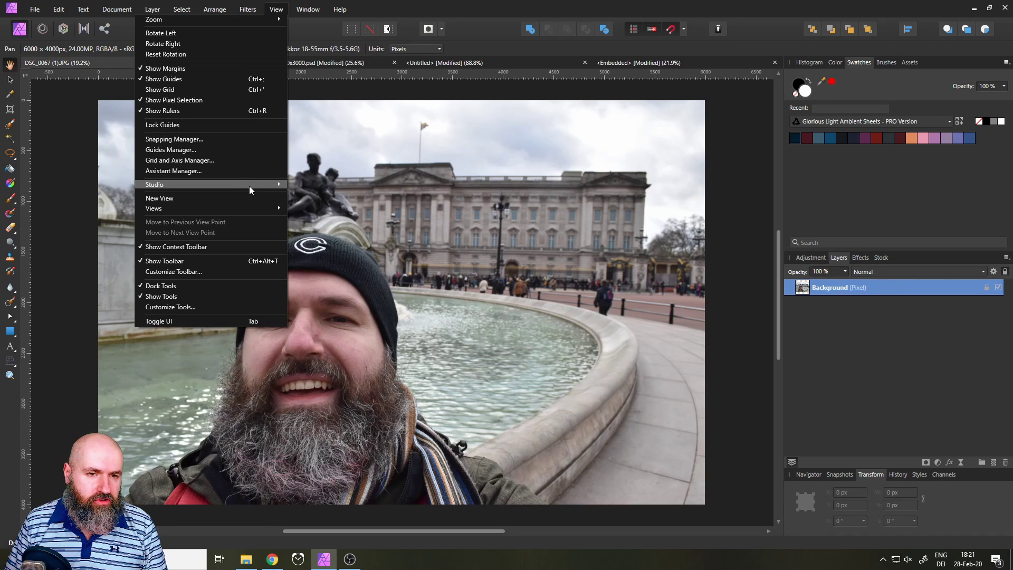
{"action": "mouse_move", "coordinate": [248, 185]}
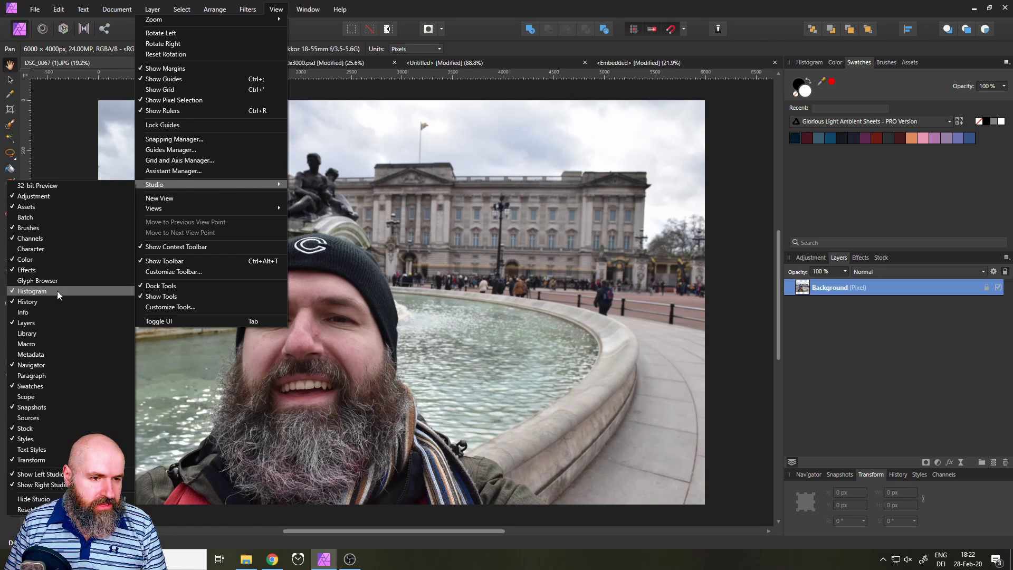
{"action": "left_click", "coordinate": [49, 354]}
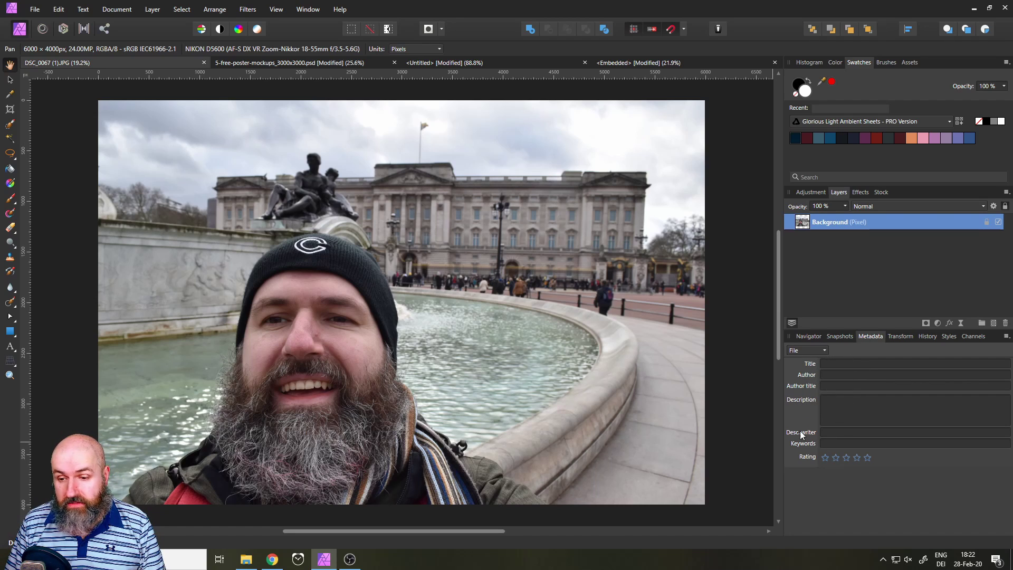
Step: Show the photo's EXIF camera data, then the IPTC (Image) fields
{"action": "left_click", "coordinate": [817, 352]}
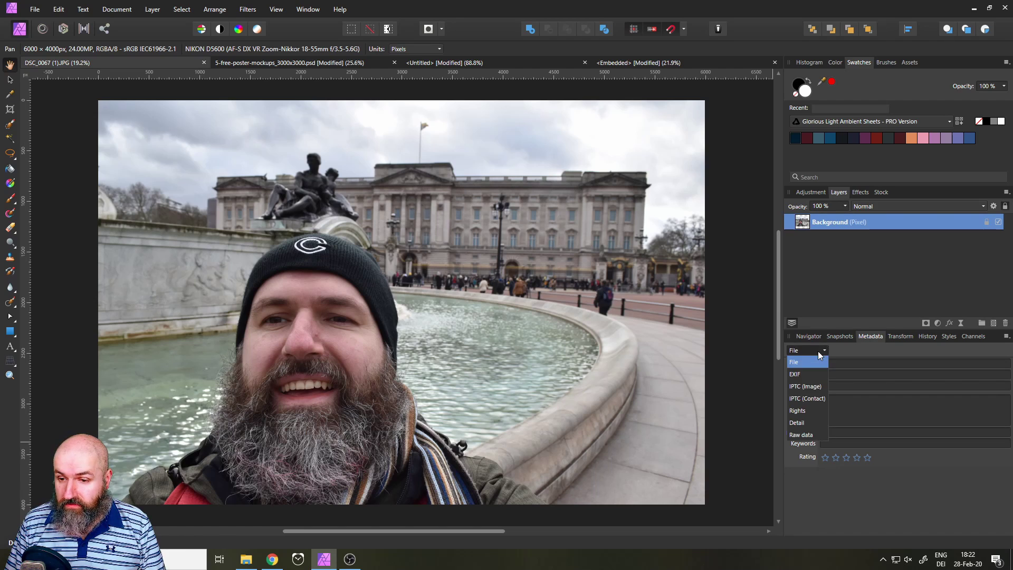
{"action": "left_click", "coordinate": [802, 374]}
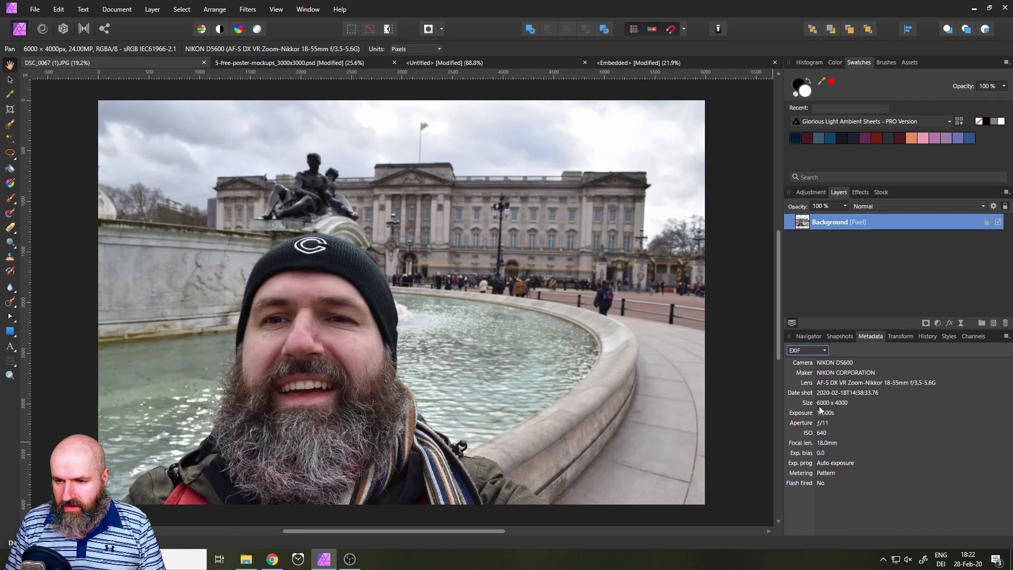
{"action": "left_click", "coordinate": [813, 351]}
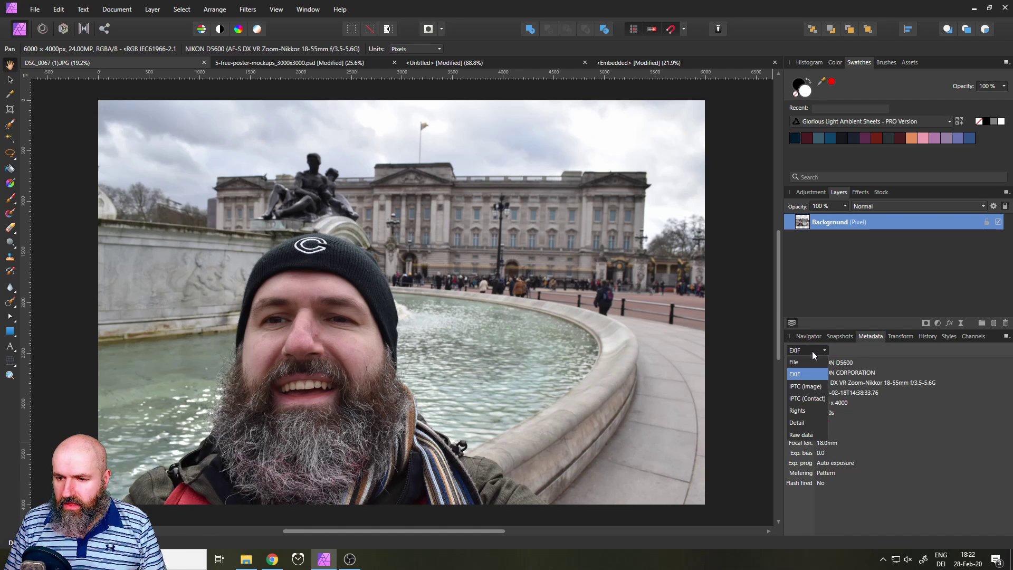
{"action": "left_click", "coordinate": [799, 386]}
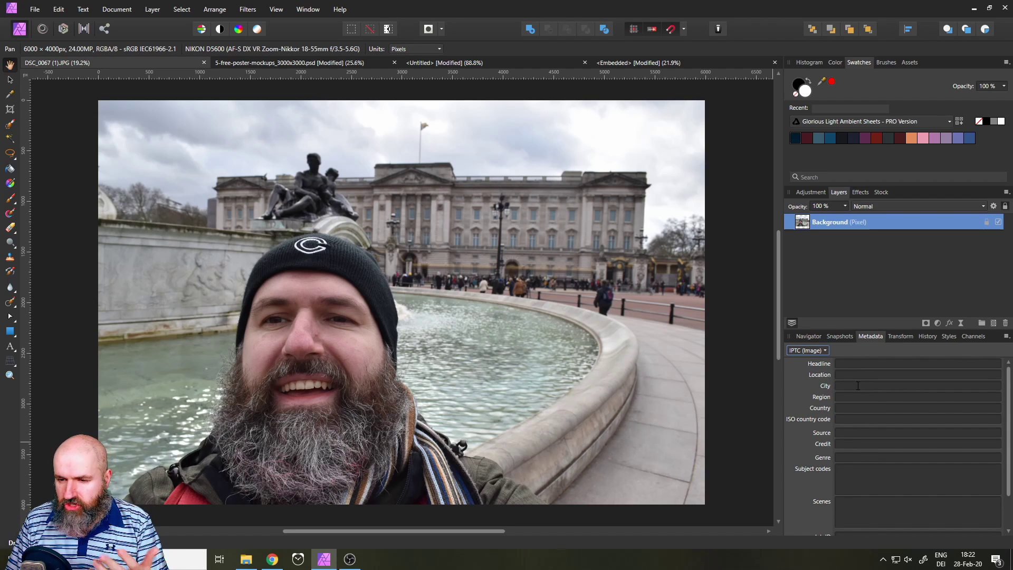
{"action": "scroll", "coordinate": [853, 402], "scroll_direction": "down", "scroll_amount": 2}
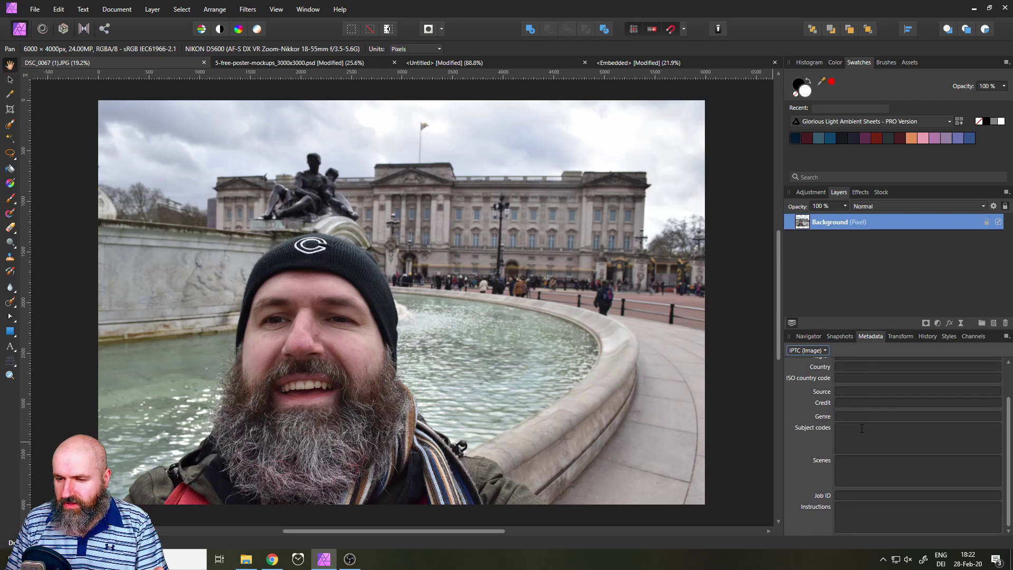
Step: Show the IPTC (Contact) fields and then the Rights metadata
{"action": "left_click", "coordinate": [813, 351]}
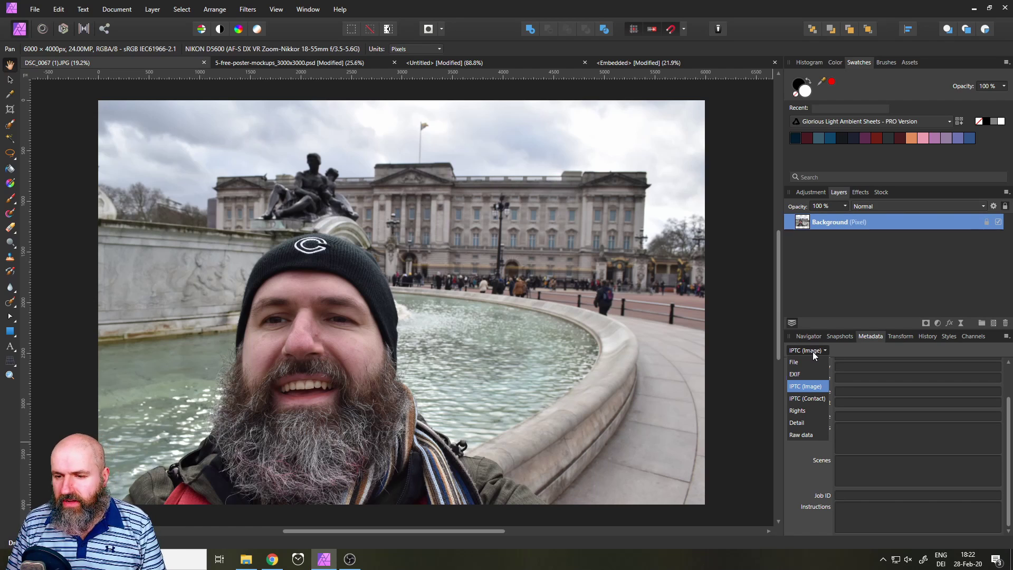
{"action": "left_click", "coordinate": [815, 400]}
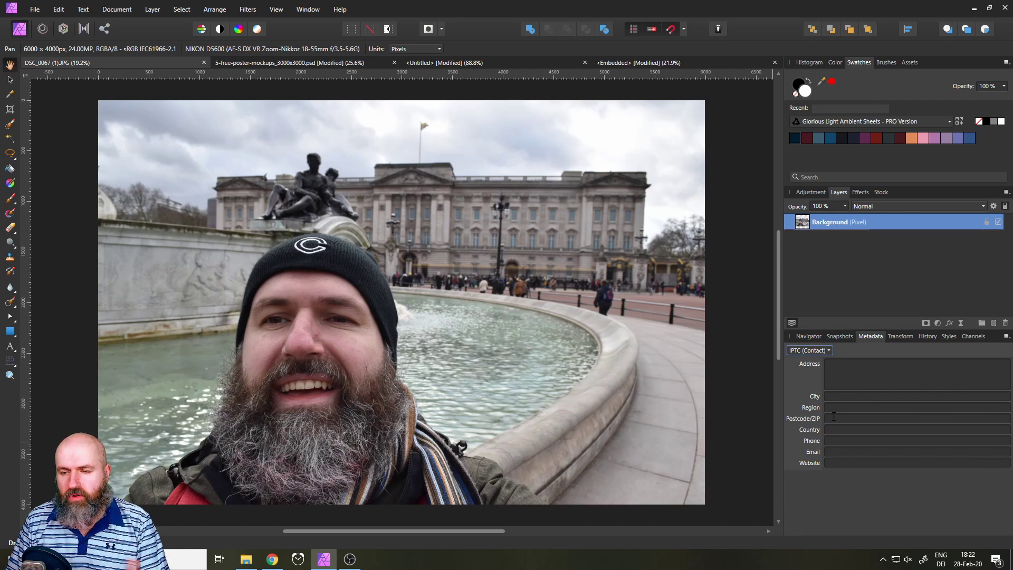
{"action": "left_click", "coordinate": [811, 350]}
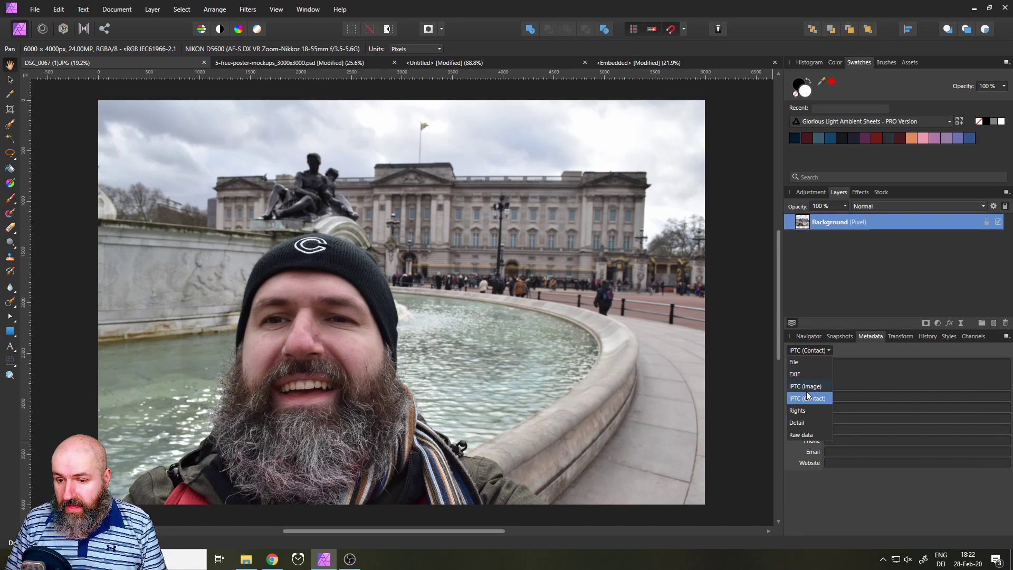
{"action": "left_click", "coordinate": [806, 410]}
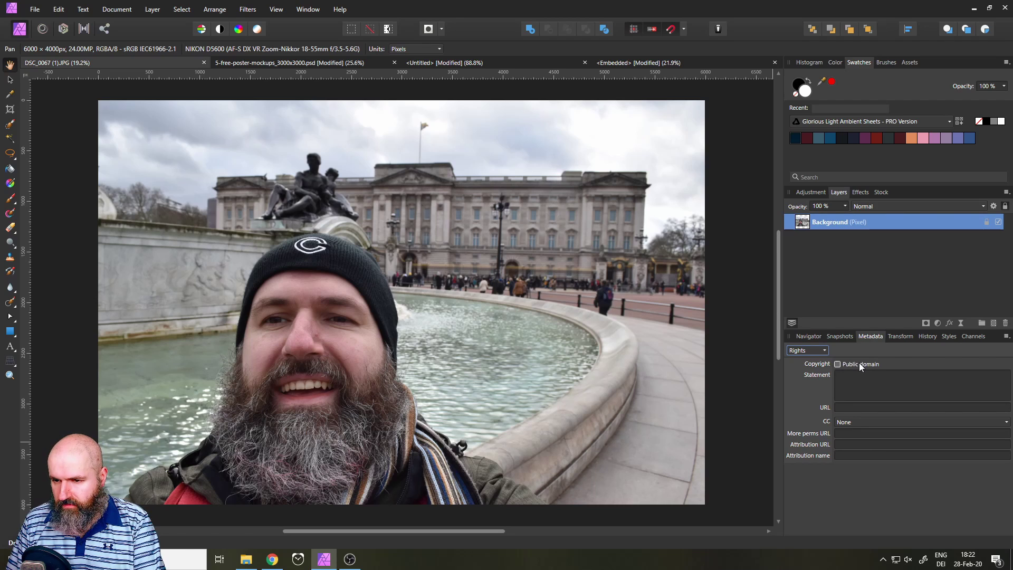
Step: Browse the Detail metadata listing and the raw XMP metadata text
{"action": "left_click", "coordinate": [803, 351]}
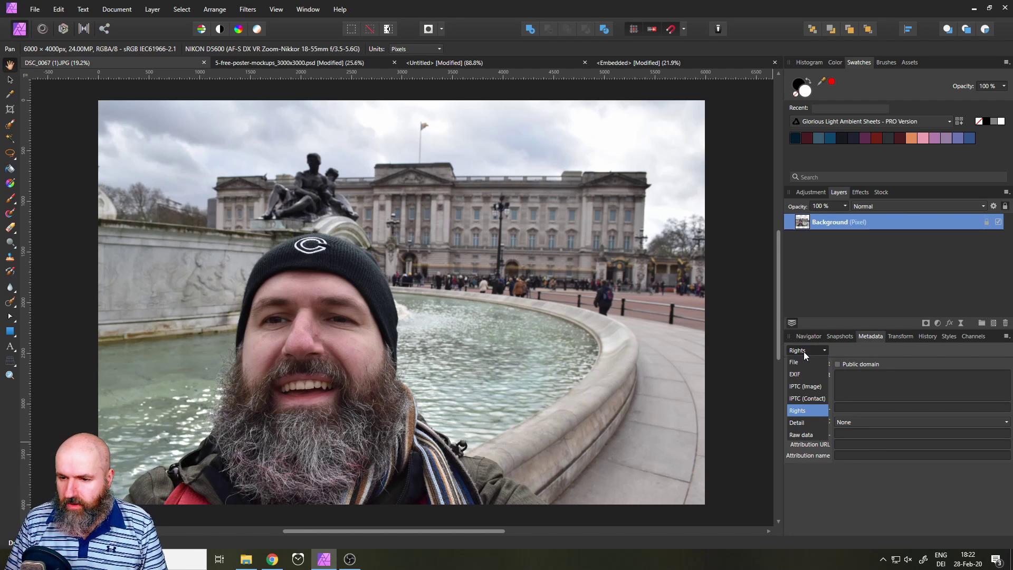
{"action": "left_click", "coordinate": [810, 422]}
{"action": "scroll", "coordinate": [813, 401], "scroll_direction": "down", "scroll_amount": 5}
{"action": "scroll", "coordinate": [814, 406], "scroll_direction": "down", "scroll_amount": 5}
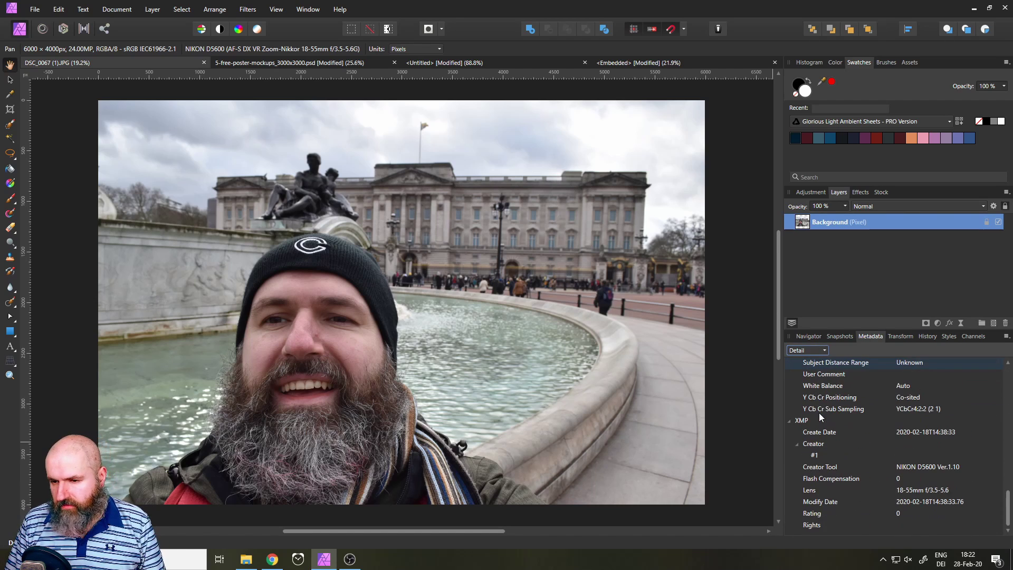
{"action": "left_click", "coordinate": [807, 350]}
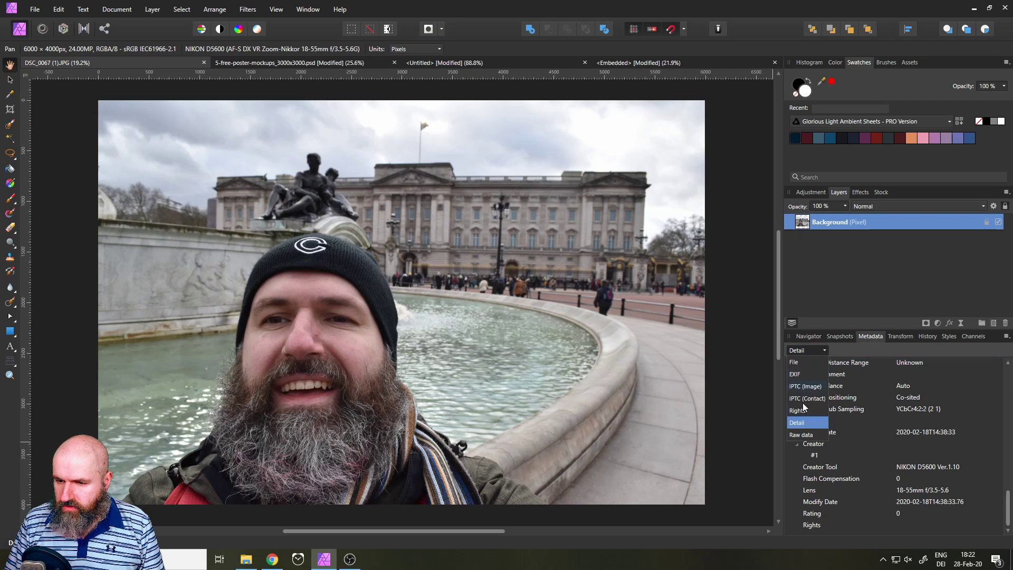
{"action": "left_click", "coordinate": [800, 434]}
{"action": "scroll", "coordinate": [844, 443], "scroll_direction": "down", "scroll_amount": 10}
{"action": "scroll", "coordinate": [849, 451], "scroll_direction": "down", "scroll_amount": 10}
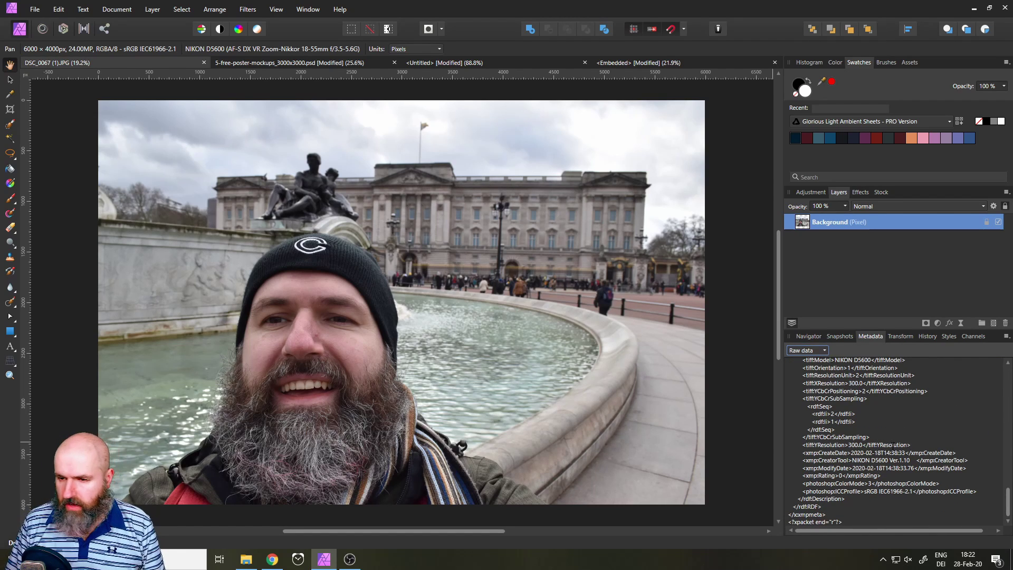
{"action": "scroll", "coordinate": [886, 443], "scroll_direction": "up", "scroll_amount": 5}
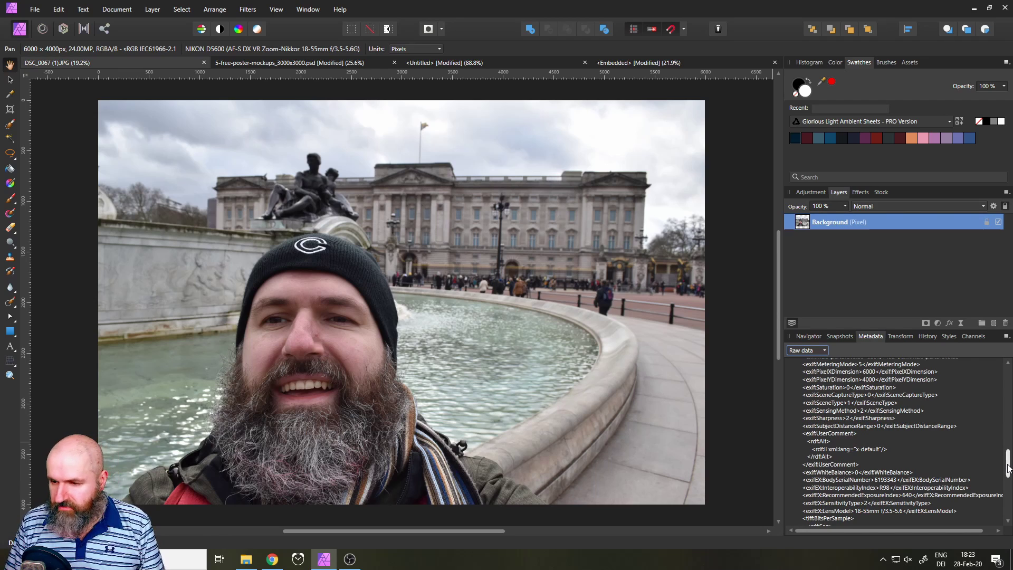
{"action": "left_click_drag", "start_coordinate": [1008, 462], "coordinate": [1008, 377]}
Step: Show the File metadata fields, then return to the EXIF camera data
{"action": "left_click", "coordinate": [806, 350]}
{"action": "left_click", "coordinate": [811, 362]}
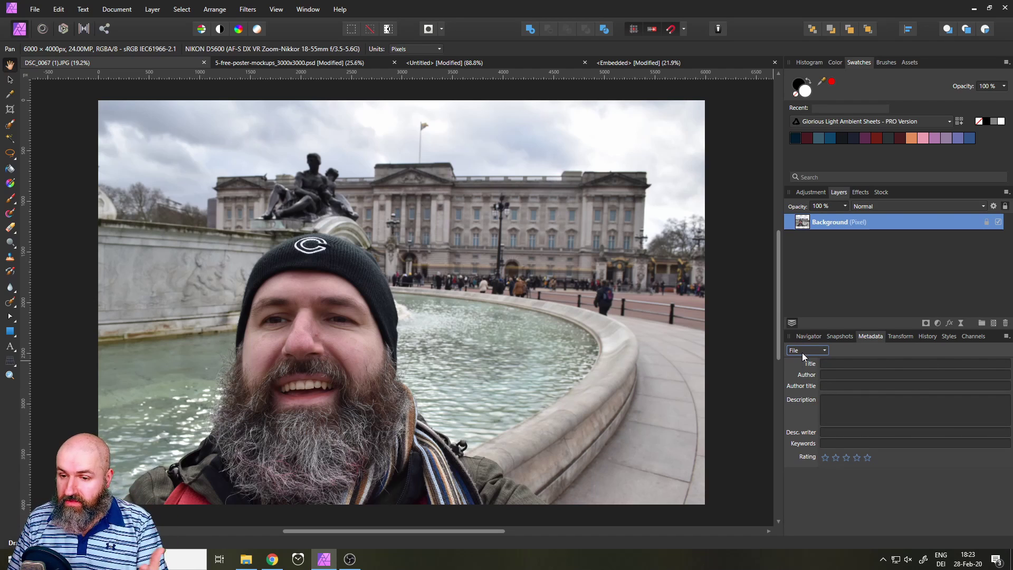
{"action": "left_click", "coordinate": [802, 351]}
{"action": "left_click", "coordinate": [803, 377]}
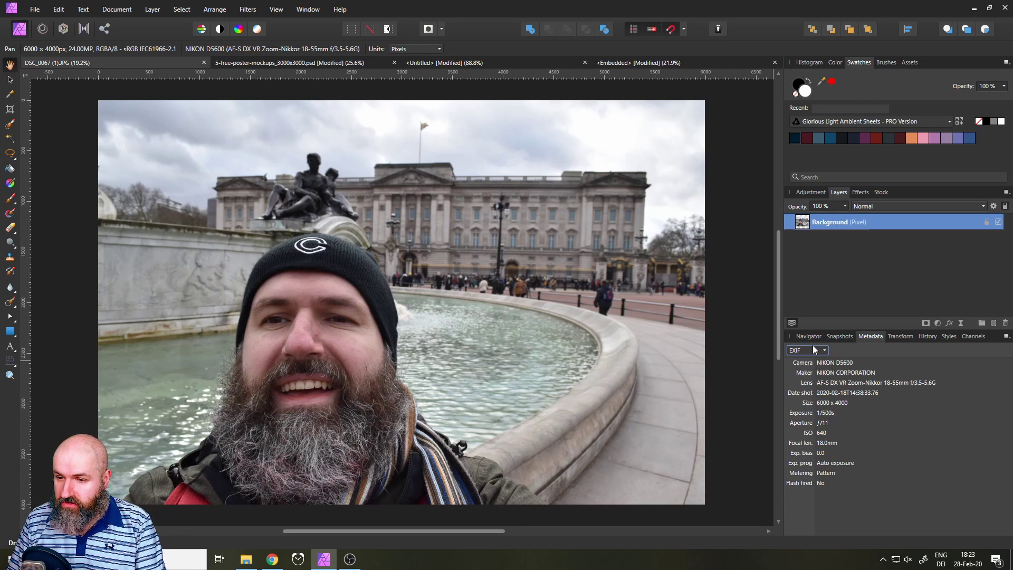
{"action": "left_click", "coordinate": [813, 349]}
{"action": "left_click", "coordinate": [799, 363]}
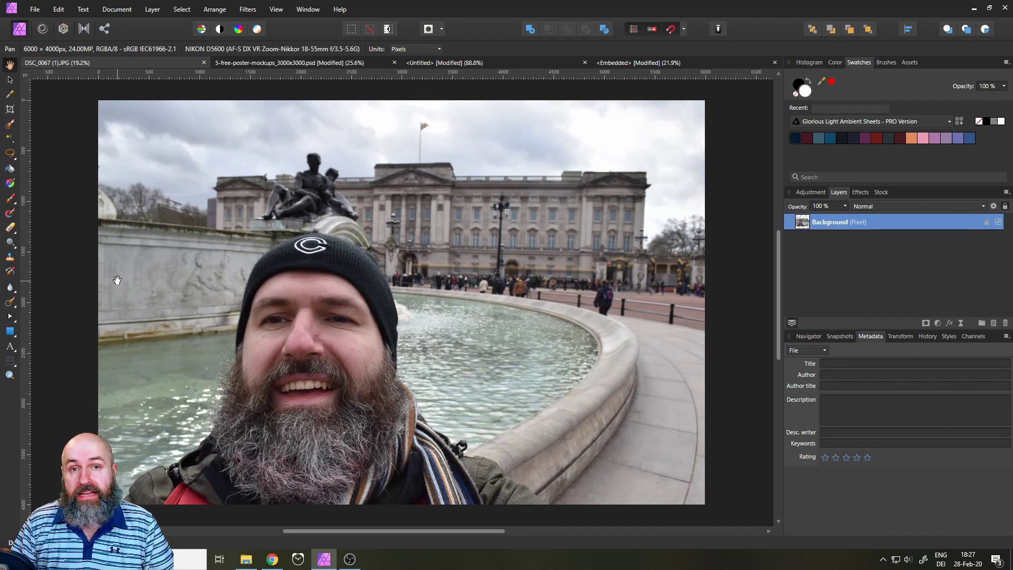
{"action": "left_click", "coordinate": [55, 12]}
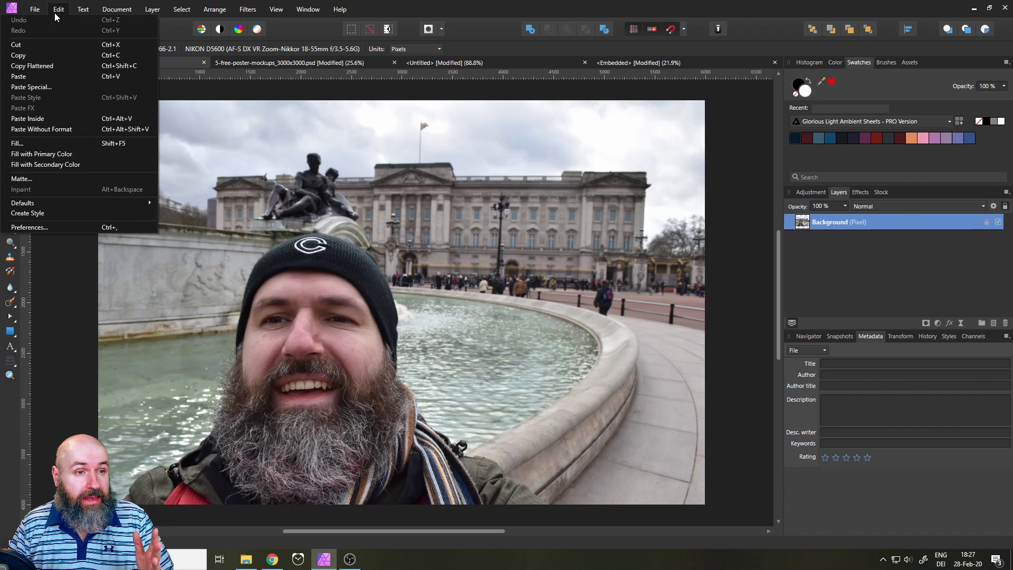
{"action": "left_click", "coordinate": [39, 225]}
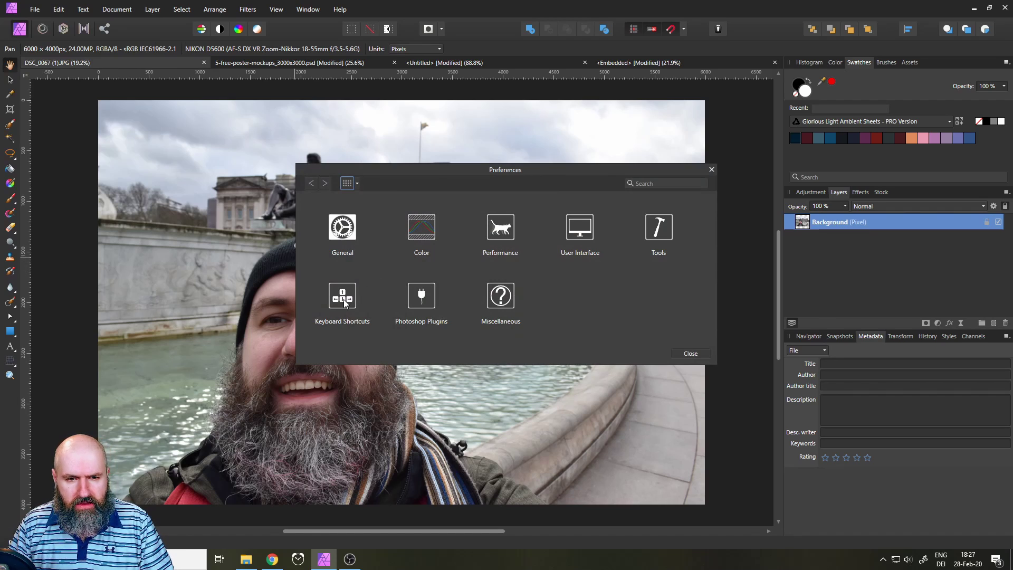
{"action": "left_click", "coordinate": [344, 298]}
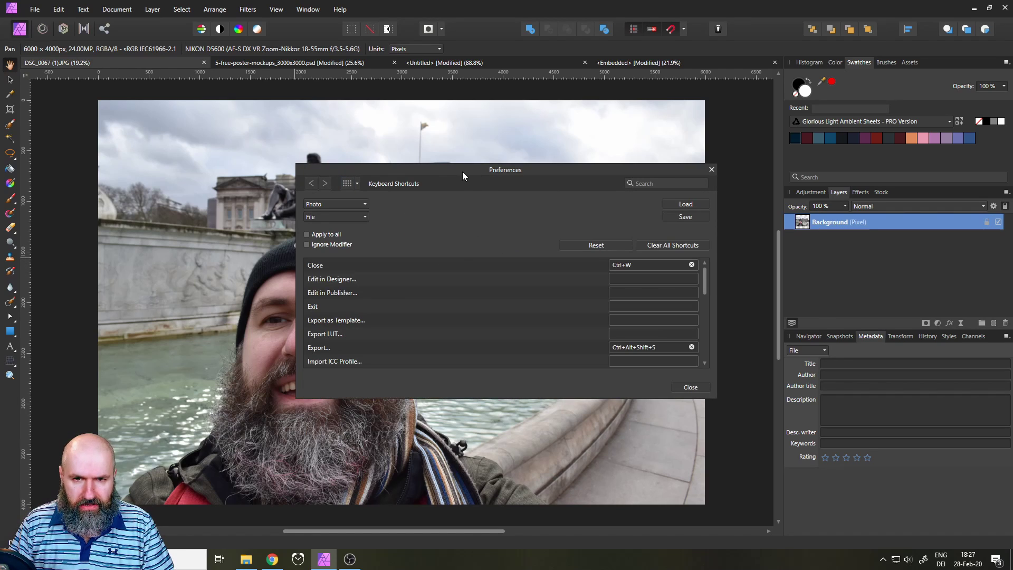
{"action": "left_click_drag", "start_coordinate": [462, 169], "coordinate": [384, 102]}
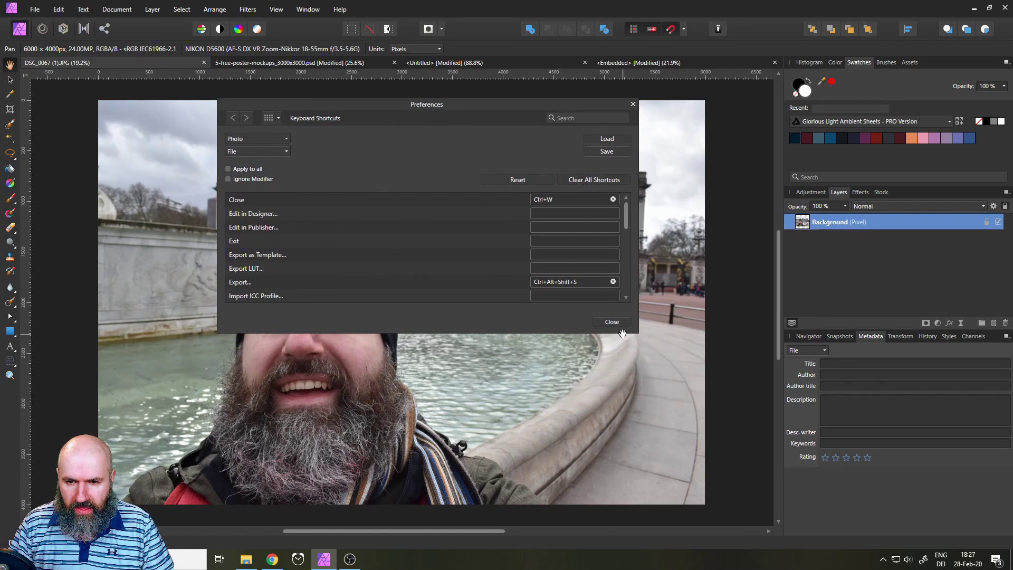
{"action": "left_click_drag", "start_coordinate": [625, 217], "coordinate": [625, 282]}
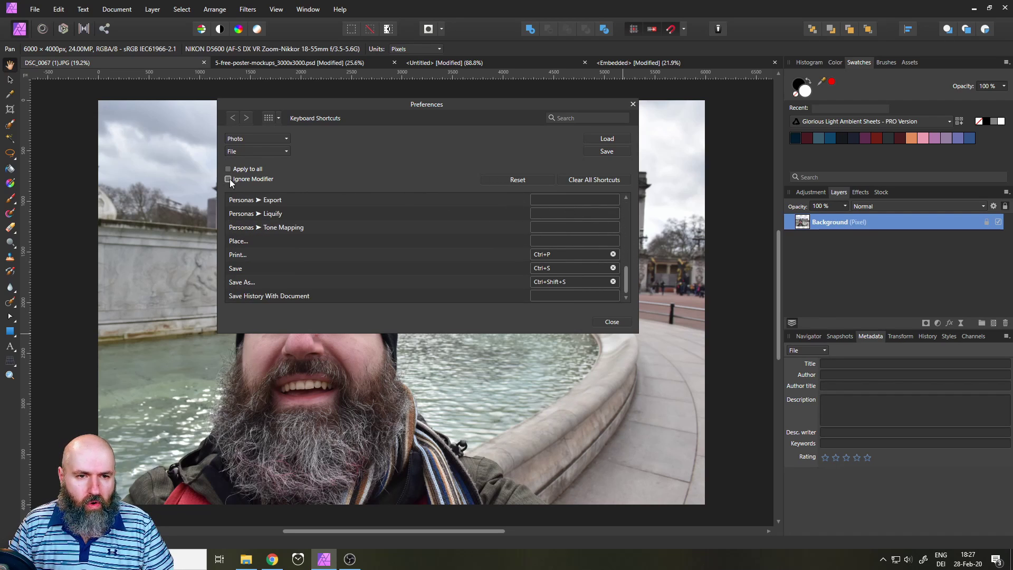